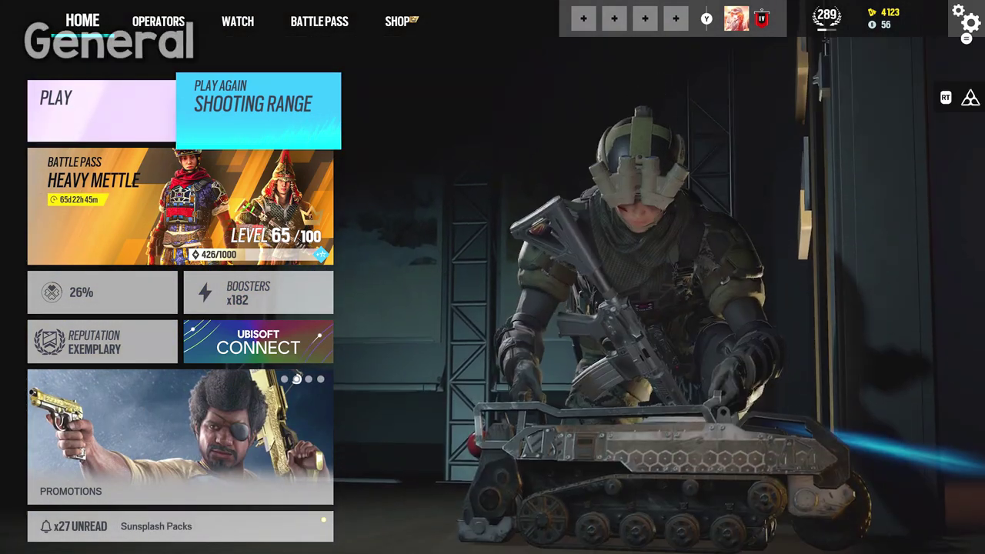
Step: Open the matchmaking preferences from the general settings and look over the Training Grounds game mode options
{"action": "key", "text": "Return"}
{"action": "key", "text": "Down"}
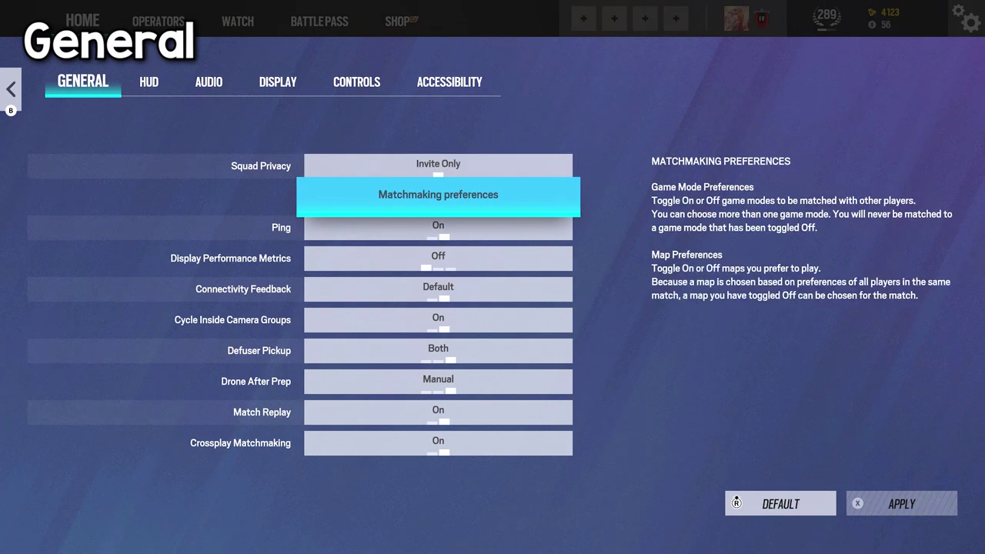
{"action": "key", "text": "Return"}
{"action": "key", "text": "Down"}
{"action": "key", "text": "Down"}
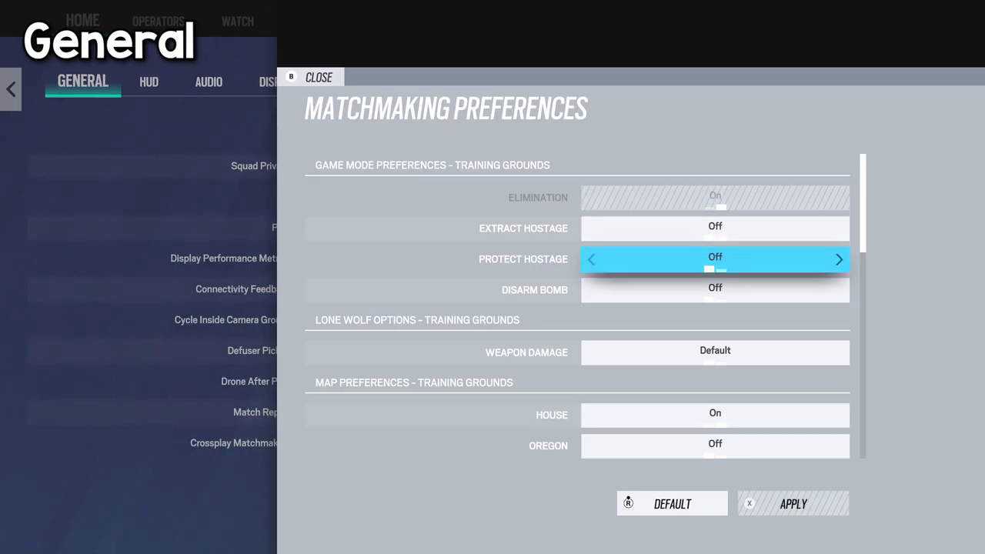
{"action": "key", "text": "Down"}
{"action": "key", "text": "Down"}
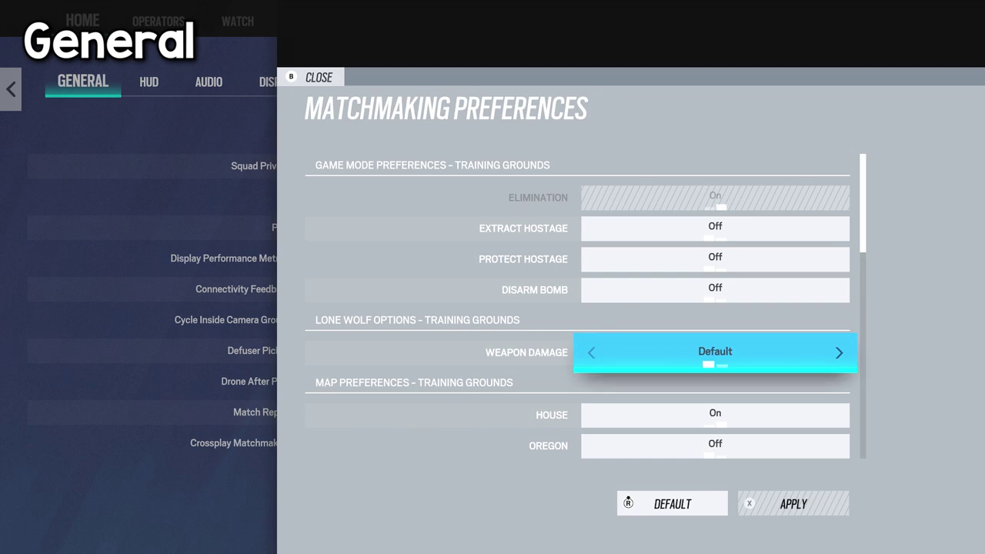
Step: Set the Lone Wolf weapon damage option for Training Grounds to Headshot Only
{"action": "key", "text": "Up"}
{"action": "key", "text": "Up"}
{"action": "key", "text": "Up"}
{"action": "key", "text": "Up"}
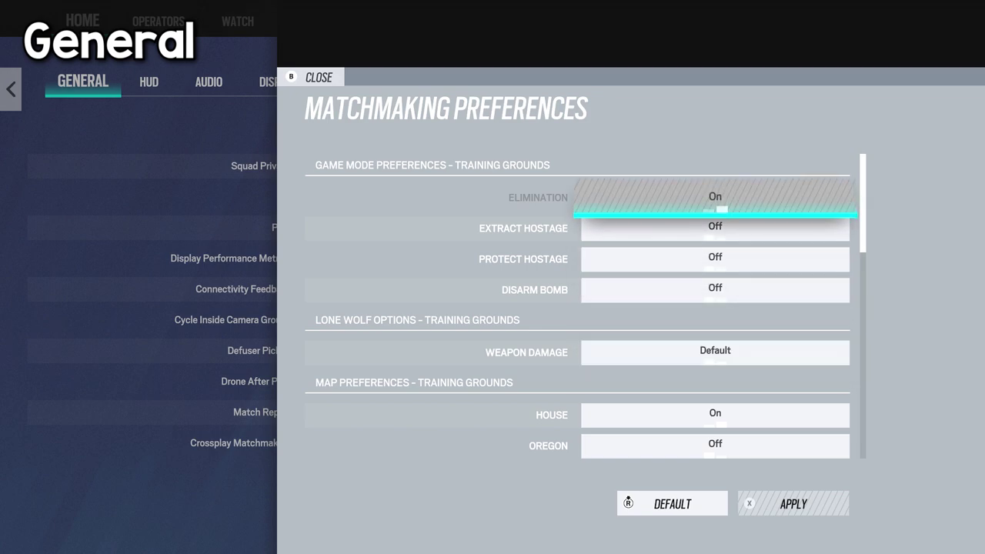
{"action": "key", "text": "Down"}
{"action": "key", "text": "Down"}
{"action": "key", "text": "Down"}
{"action": "key", "text": "Down"}
{"action": "key", "text": "Right"}
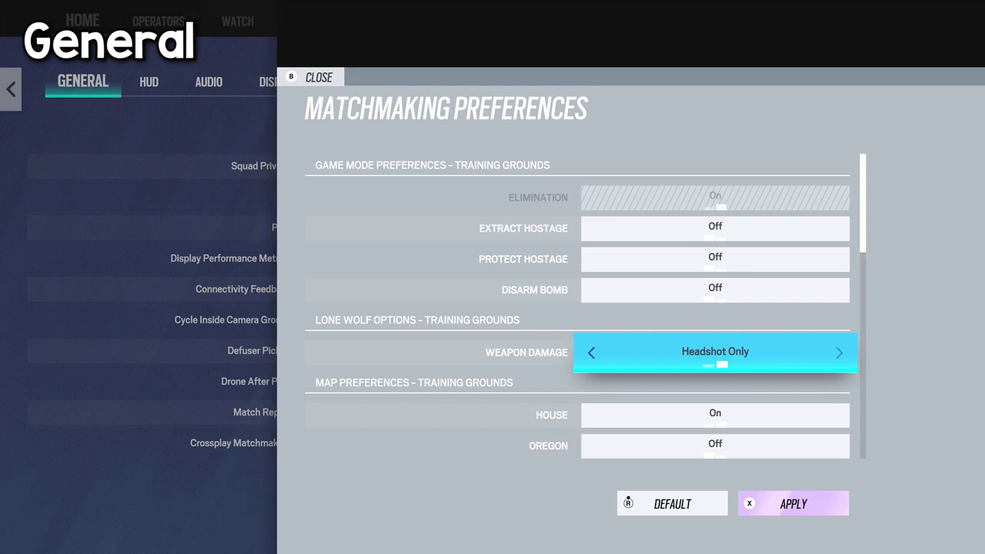
Step: Look through the Training Grounds map preferences from House to Favela and close the matchmaking preferences
{"action": "key", "text": "Up"}
{"action": "key", "text": "Up"}
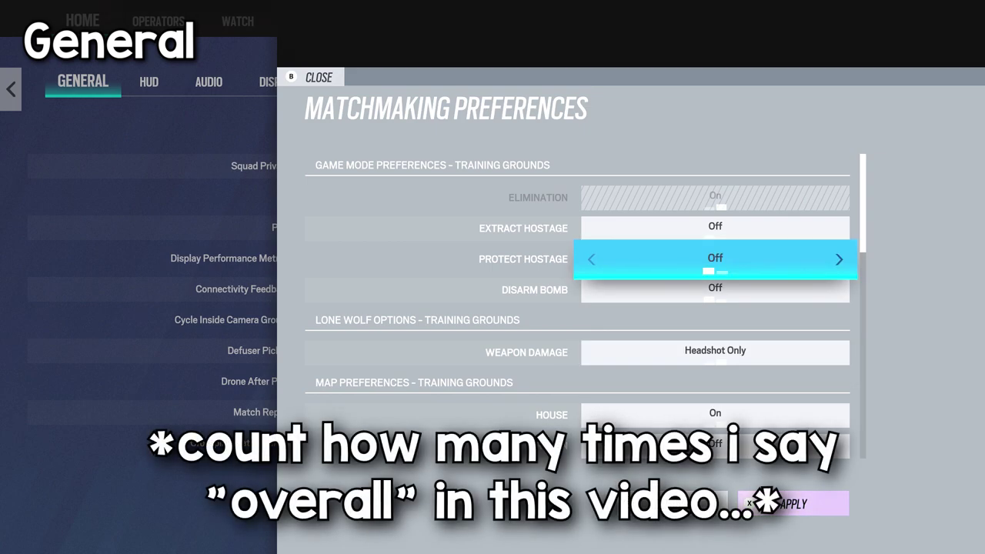
{"action": "key", "text": "Down"}
{"action": "key", "text": "Down"}
{"action": "key", "text": "Down"}
{"action": "key", "text": "Down"}
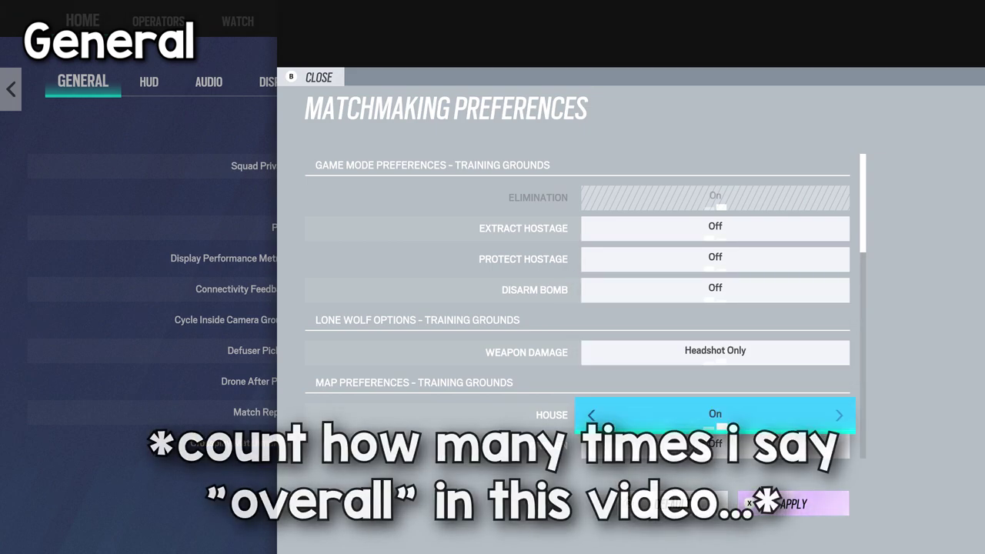
{"action": "key", "text": "Down"}
{"action": "key", "text": "Down"}
{"action": "key", "text": "Down"}
{"action": "key", "text": "Down"}
{"action": "key", "text": "Up"}
{"action": "key", "text": "Up"}
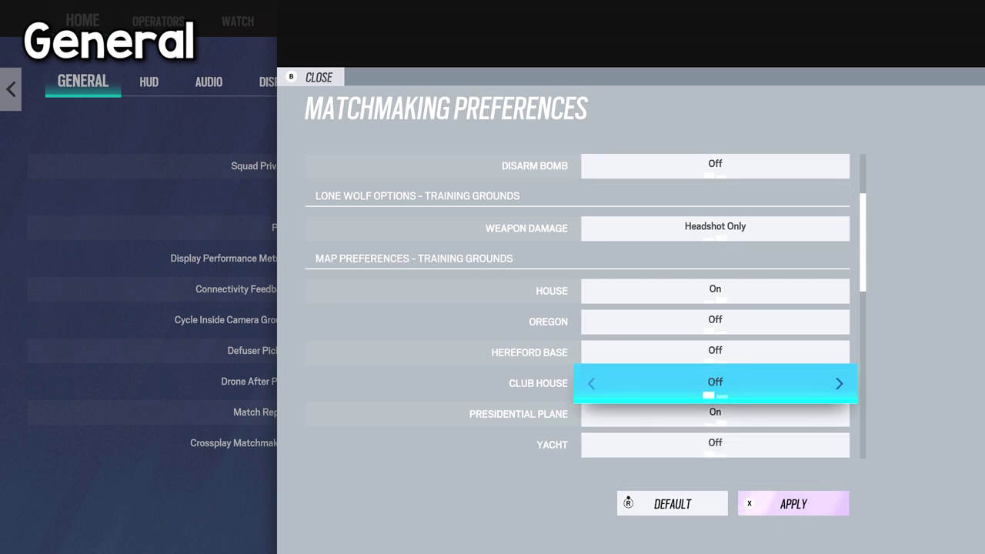
{"action": "key", "text": "Up"}
{"action": "key", "text": "Up"}
{"action": "key", "text": "Up"}
{"action": "key", "text": "Down"}
{"action": "key", "text": "Up"}
{"action": "key", "text": "Down"}
{"action": "key", "text": "Down"}
{"action": "key", "text": "Down"}
{"action": "key", "text": "Down"}
{"action": "key", "text": "Down"}
{"action": "key", "text": "Down"}
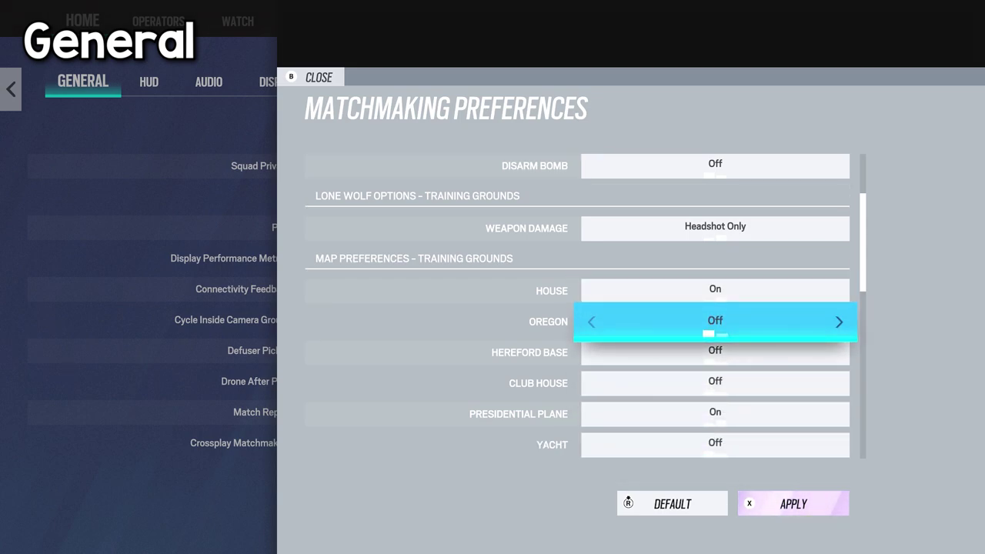
{"action": "key", "text": "Down"}
{"action": "key", "text": "Down"}
{"action": "key", "text": "Down"}
{"action": "key", "text": "Down"}
{"action": "key", "text": "Down"}
{"action": "key", "text": "Down"}
{"action": "key", "text": "Down"}
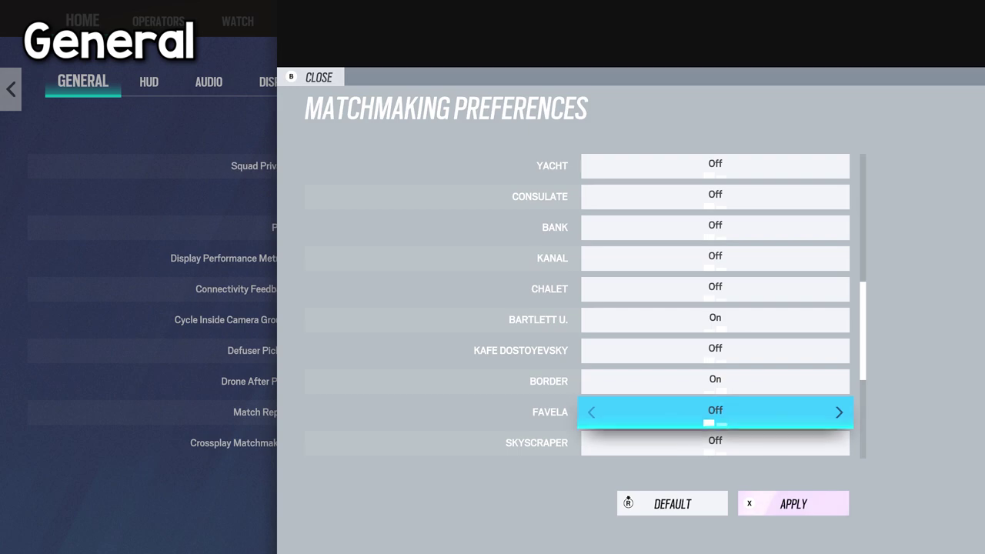
{"action": "key", "text": "Up"}
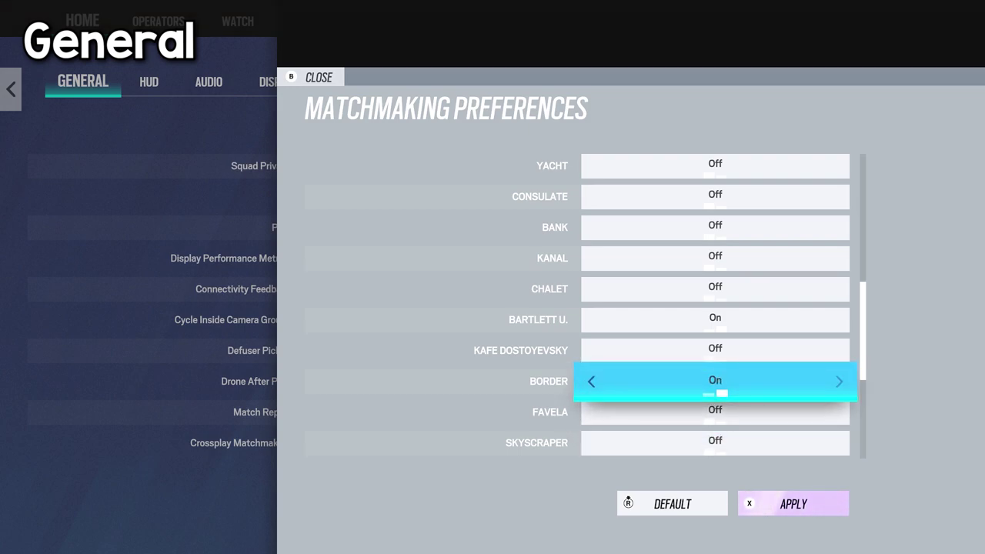
{"action": "key", "text": "Escape"}
Step: Examine the Ping, Display Performance Metrics, Connectivity Feedback and Cycle Inside Camera Groups general settings
{"action": "key", "text": "Up"}
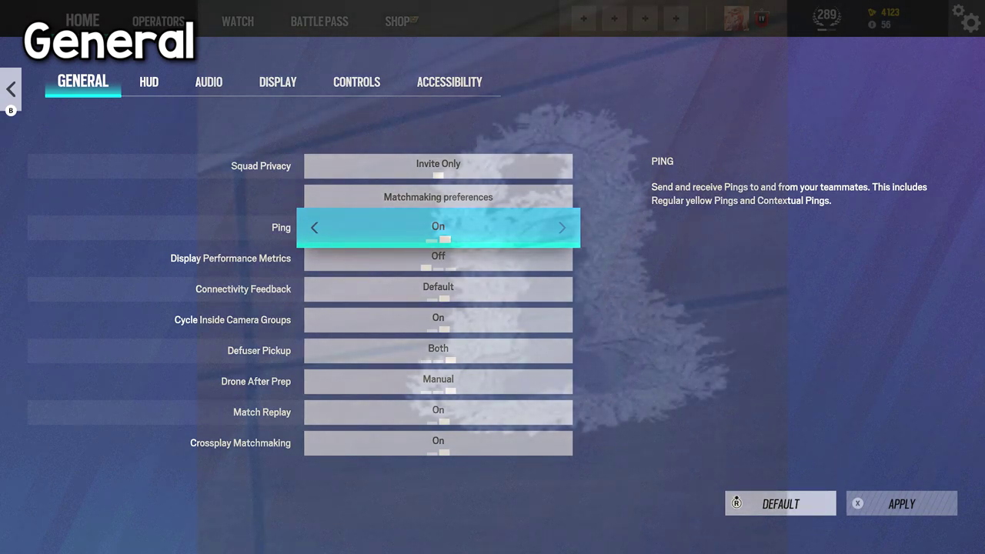
{"action": "key", "text": "Down"}
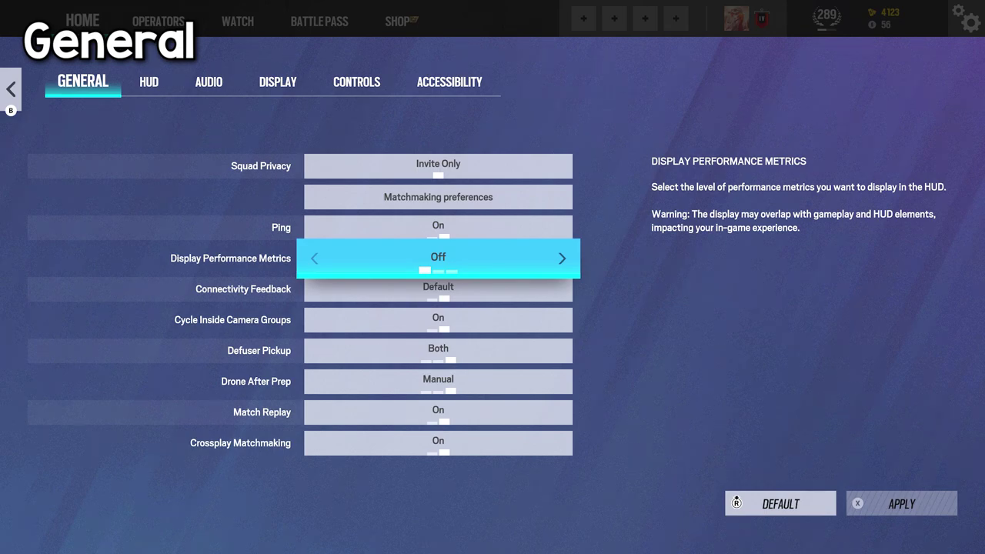
{"action": "key", "text": "Right"}
{"action": "key", "text": "Down"}
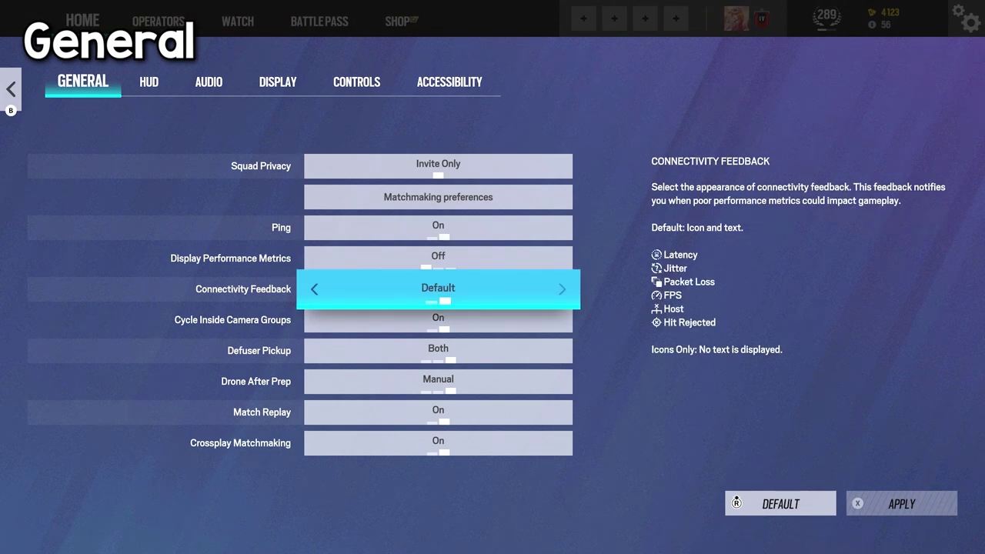
{"action": "key", "text": "Up"}
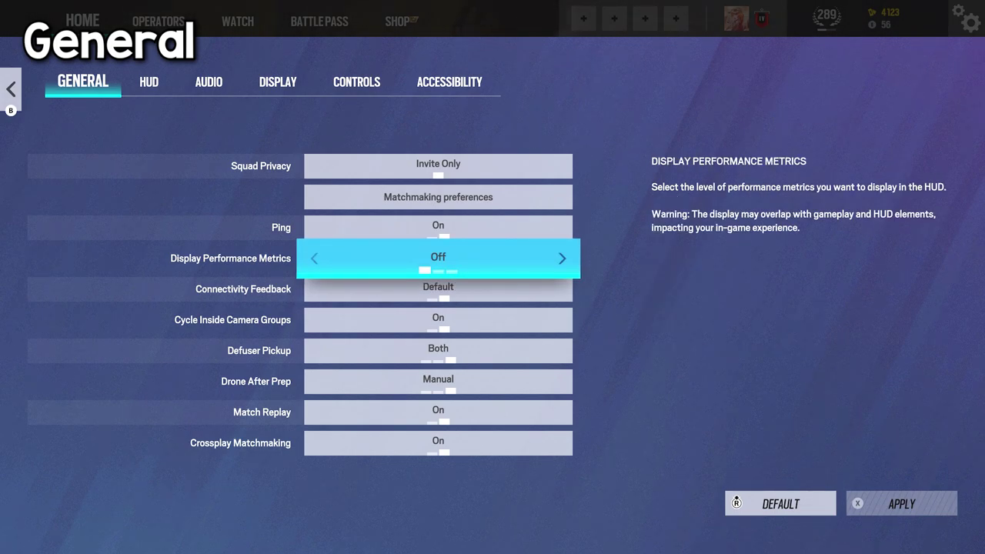
{"action": "key", "text": "Down"}
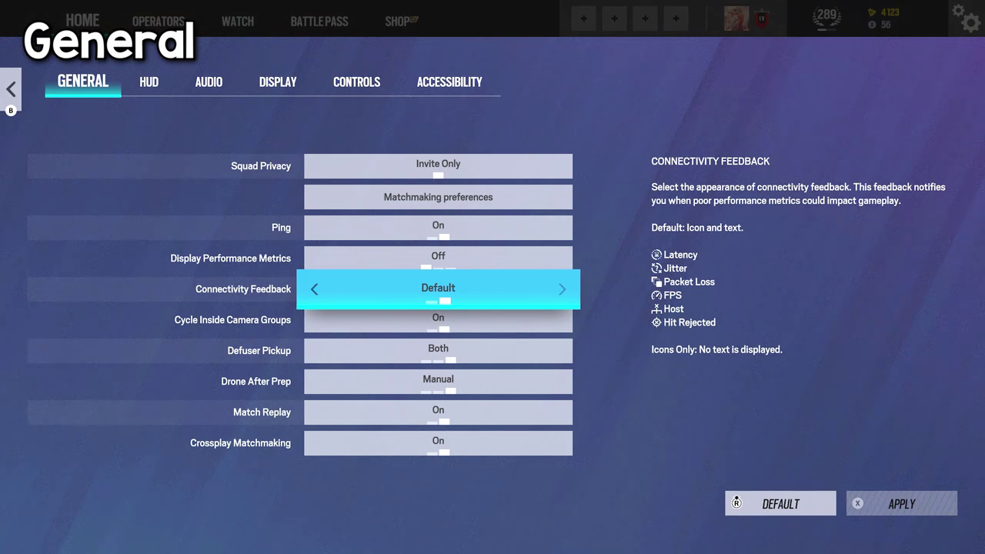
{"action": "key", "text": "Down"}
{"action": "key", "text": "Down"}
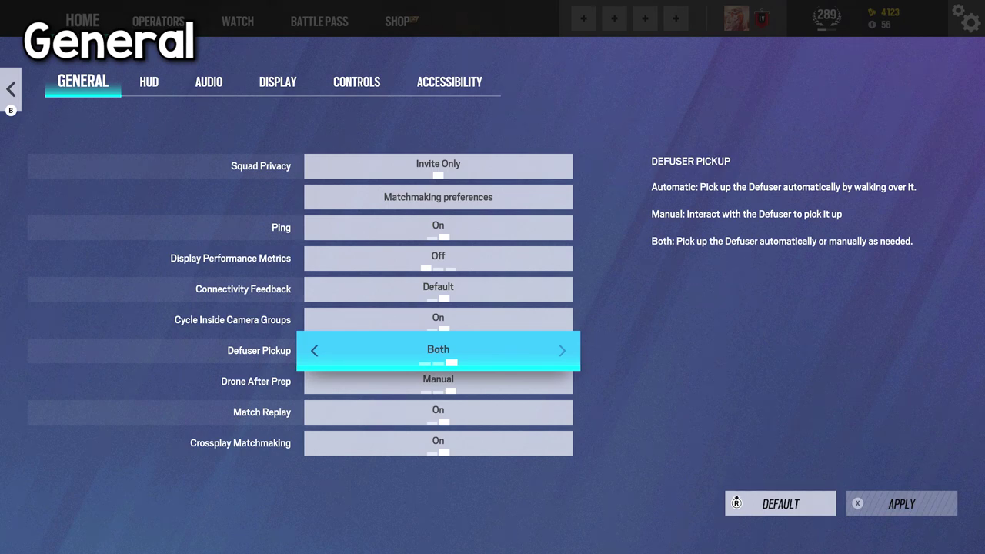
Step: Try the Automatic and Manual options for Defuser Pickup and return it to Both
{"action": "key", "text": "Left"}
{"action": "key", "text": "Left"}
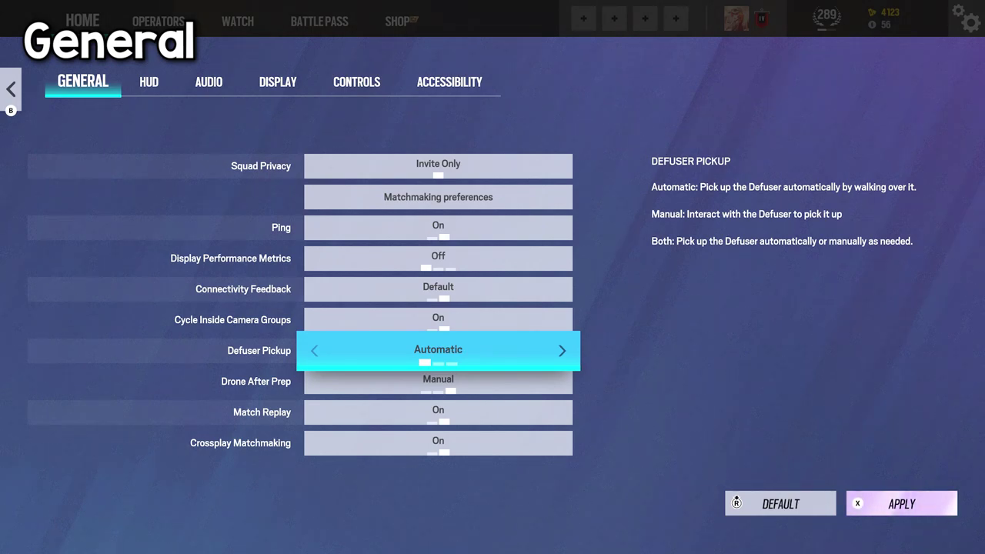
{"action": "key", "text": "Right"}
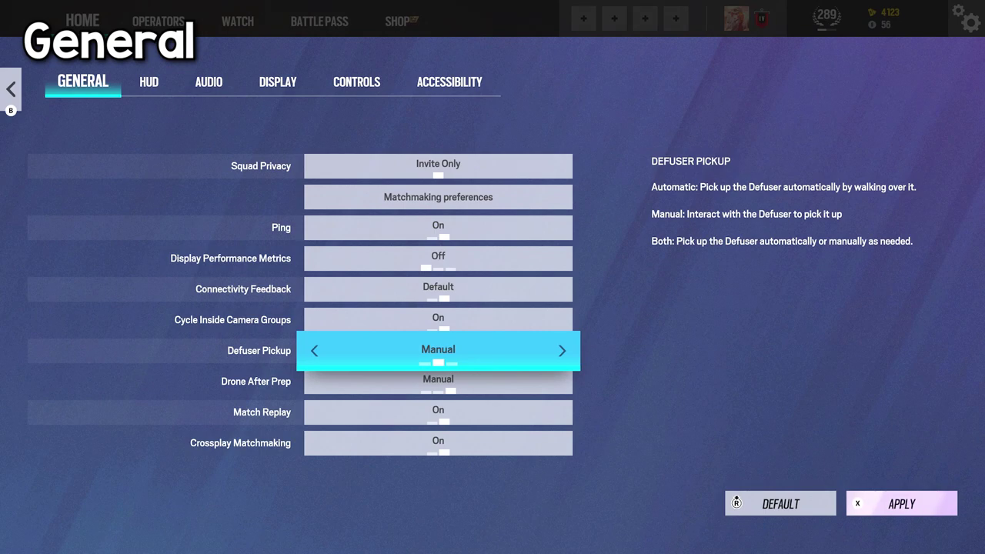
{"action": "key", "text": "Left"}
{"action": "key", "text": "Left"}
{"action": "key", "text": "Right"}
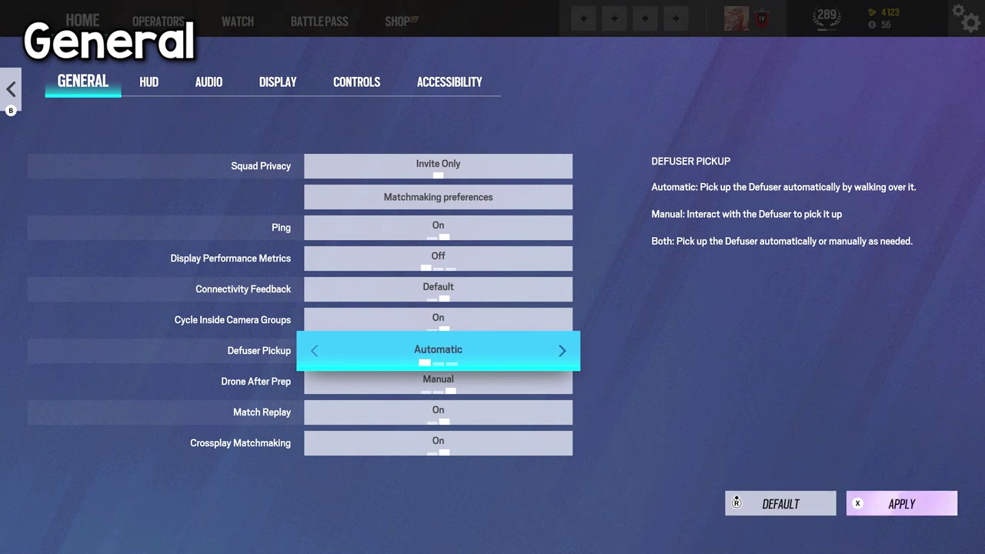
{"action": "key", "text": "Left"}
Step: Try the Automatic and Semi-Automatic options for Drone After Prep and return it to Manual
{"action": "key", "text": "Down"}
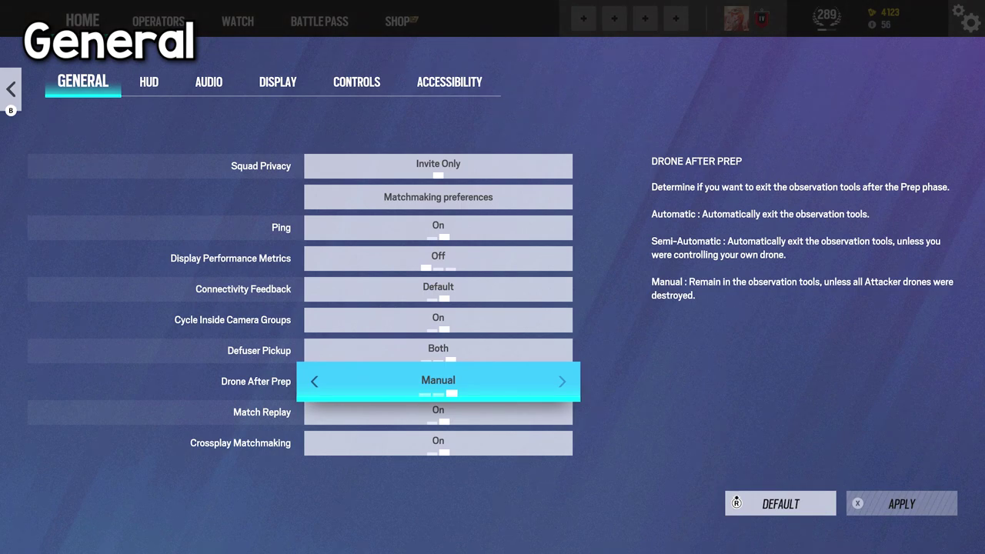
{"action": "key", "text": "Left"}
{"action": "key", "text": "Right"}
{"action": "key", "text": "Left"}
{"action": "key", "text": "Left"}
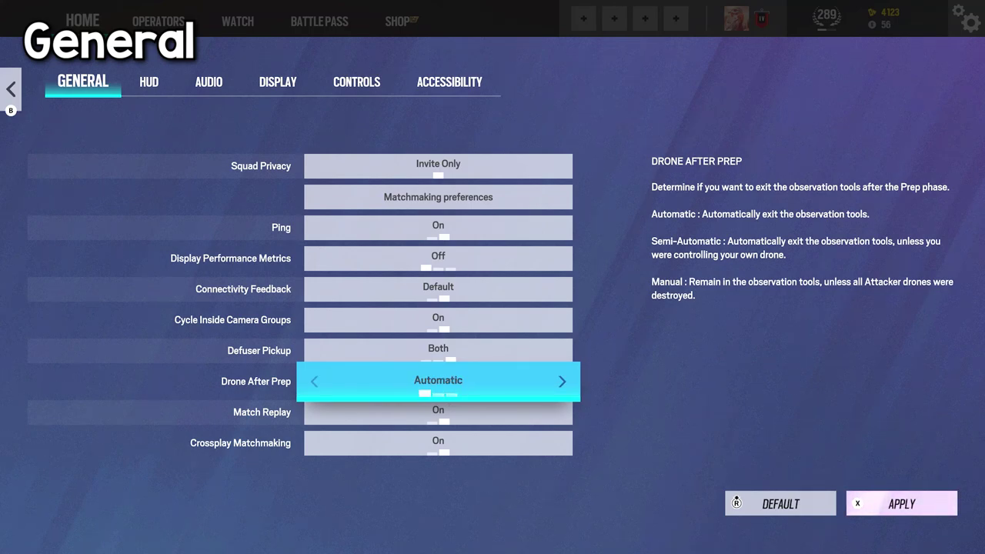
{"action": "key", "text": "Right"}
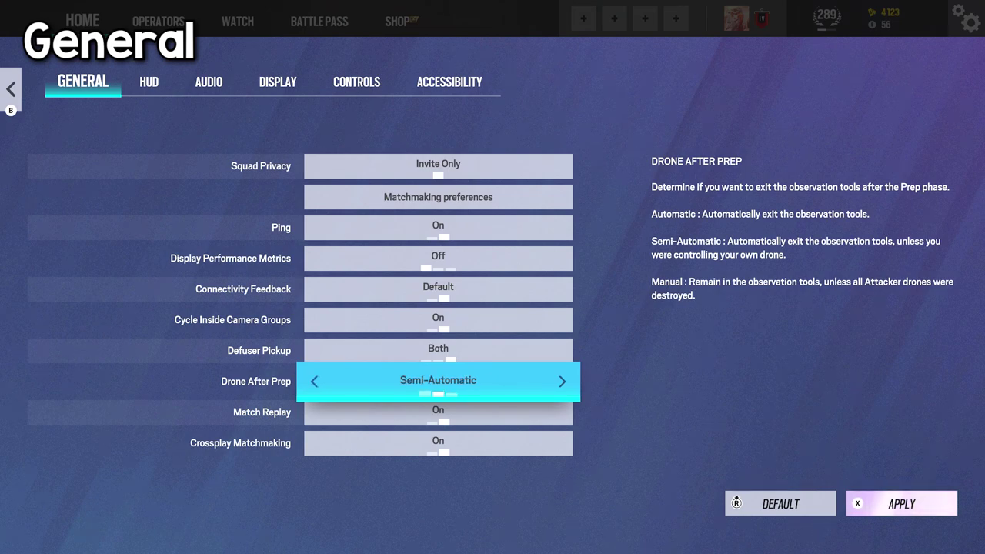
{"action": "key", "text": "Right"}
{"action": "key", "text": "Left"}
{"action": "key", "text": "Right"}
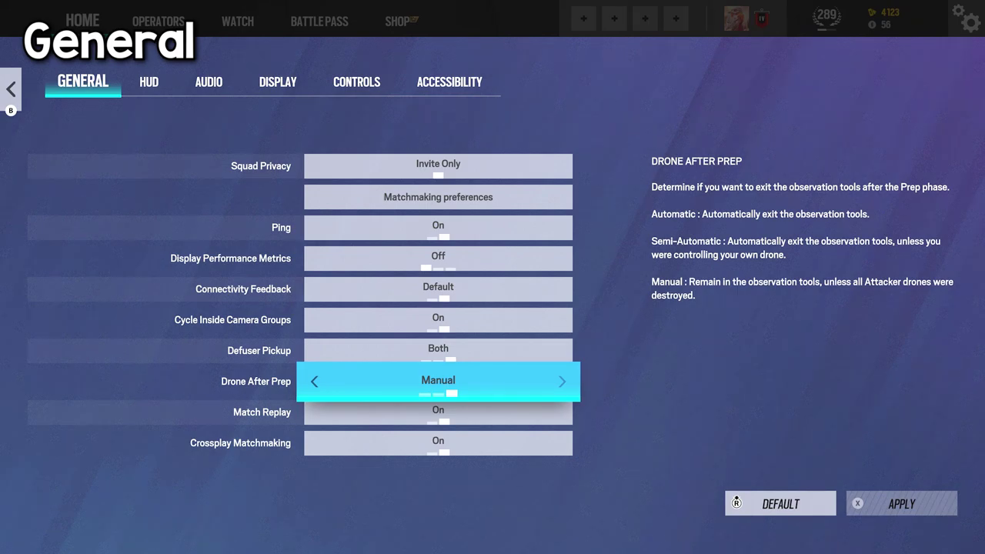
Step: Check the Match Replay and Crossplay Matchmaking settings and switch to the HUD settings
{"action": "key", "text": "Down"}
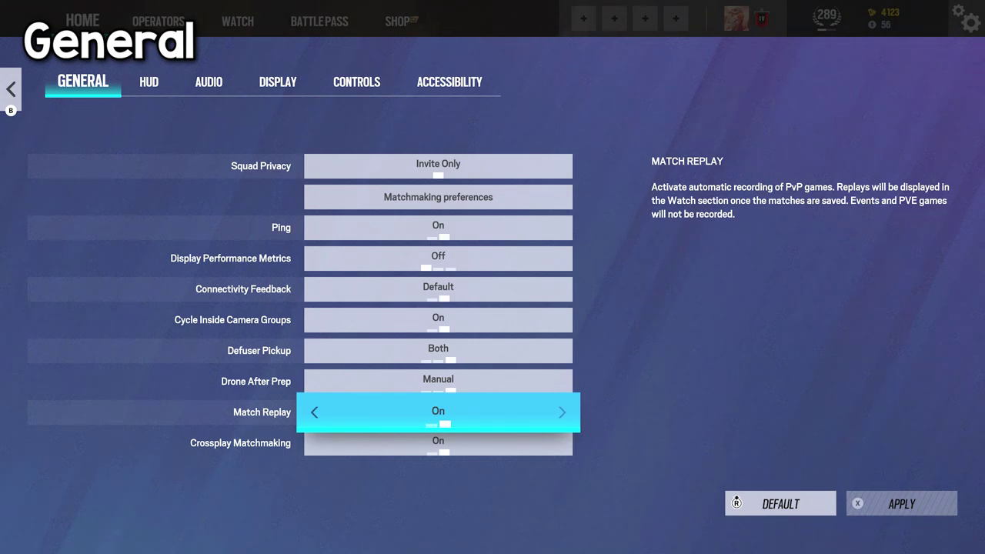
{"action": "key", "text": "Down"}
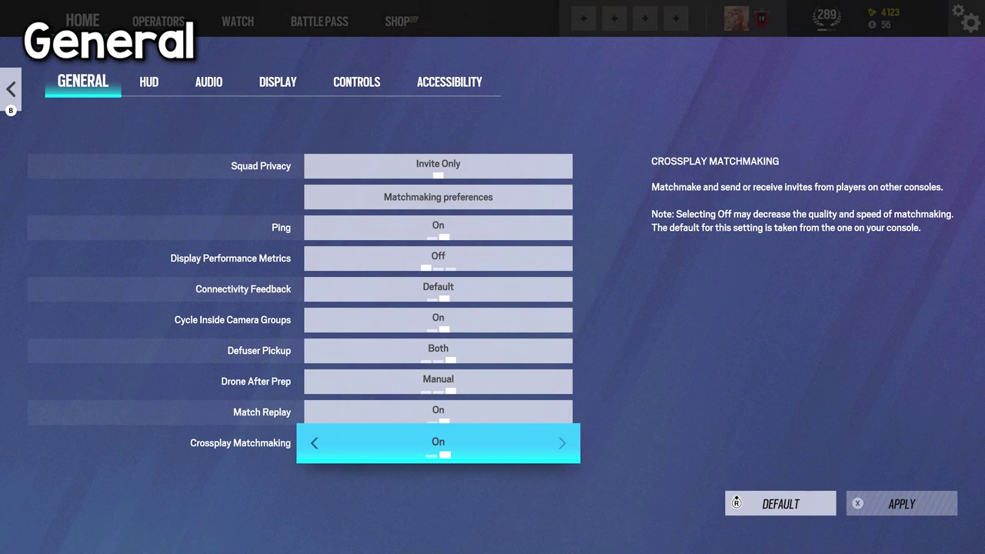
{"action": "key", "text": "e"}
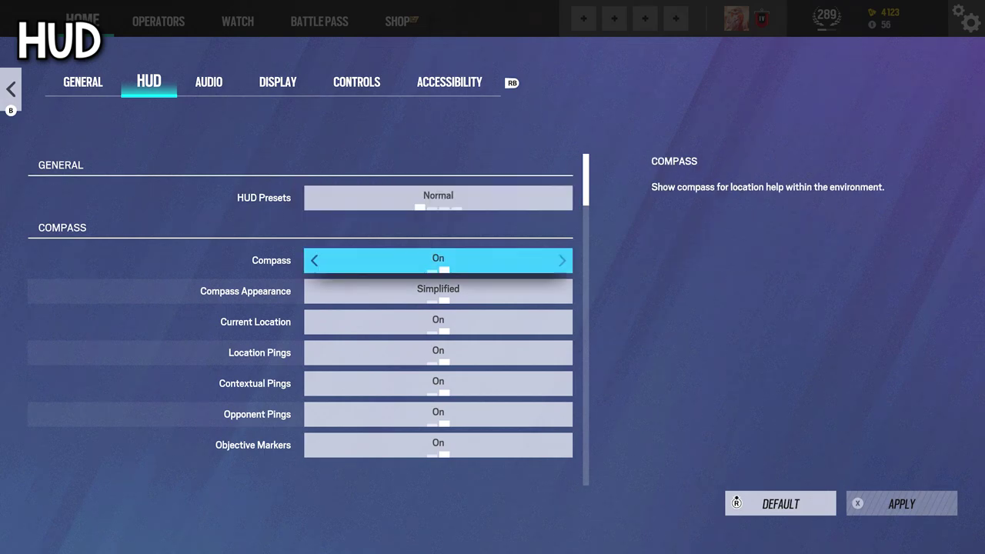
Step: Review the HUD preset and the compass options down to Ping Location Helper
{"action": "key", "text": "Down"}
{"action": "key", "text": "Down"}
{"action": "key", "text": "Down"}
{"action": "key", "text": "Down"}
{"action": "key", "text": "Down"}
{"action": "key", "text": "Up"}
{"action": "key", "text": "Up"}
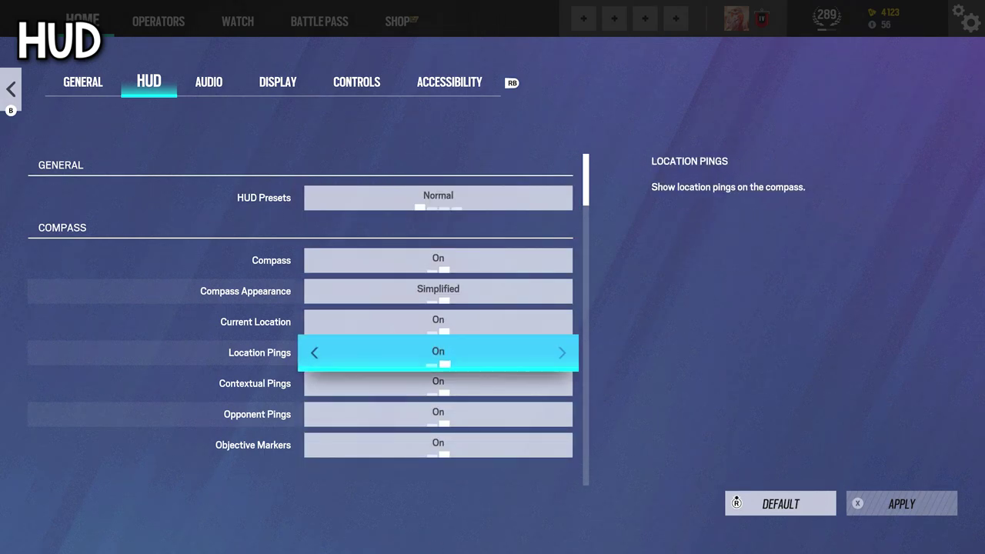
{"action": "key", "text": "Up"}
{"action": "key", "text": "Up"}
{"action": "key", "text": "Up"}
{"action": "key", "text": "Up"}
{"action": "key", "text": "Down"}
{"action": "key", "text": "Down"}
{"action": "key", "text": "Down"}
{"action": "key", "text": "Down"}
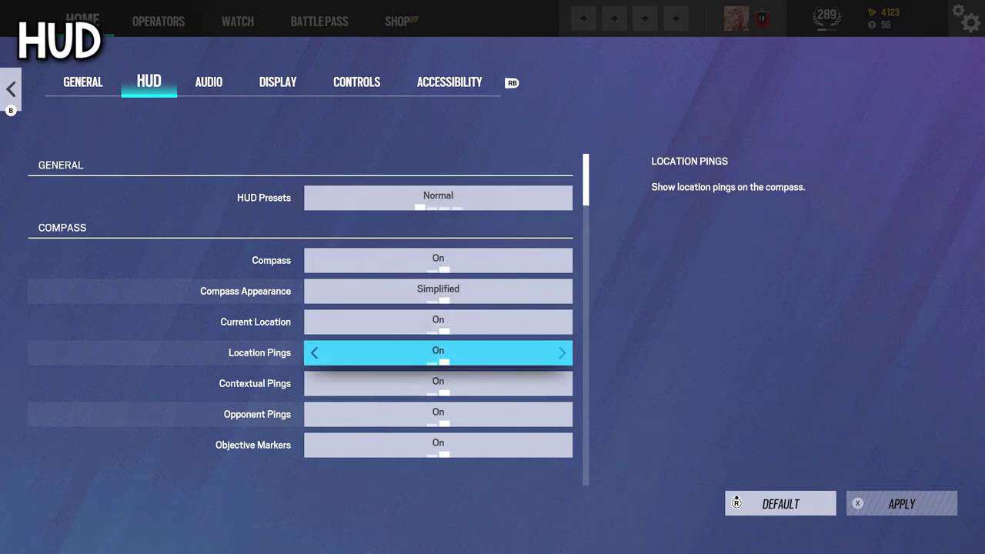
{"action": "key", "text": "Down"}
{"action": "key", "text": "Down"}
{"action": "key", "text": "Down"}
{"action": "key", "text": "Down"}
{"action": "key", "text": "Down"}
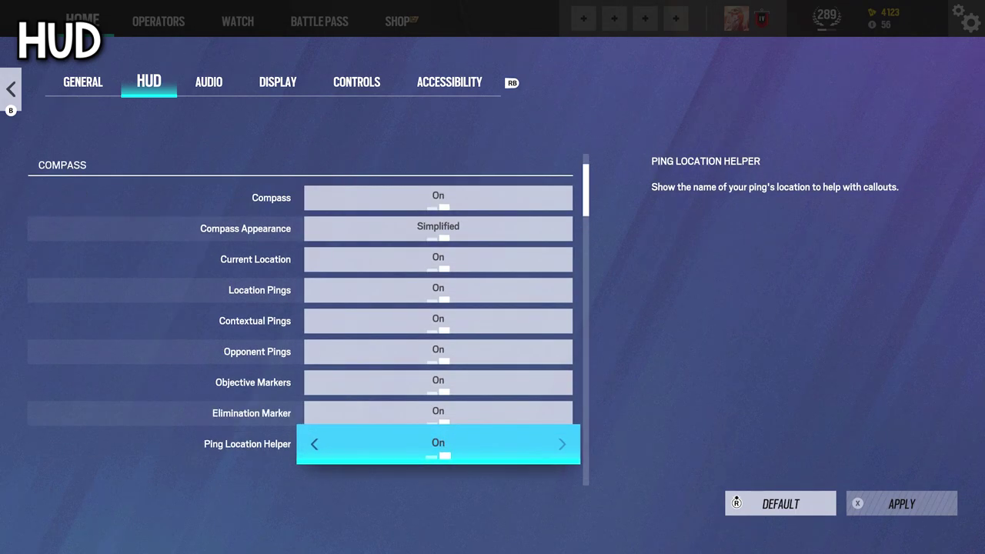
Step: Review the HUD options from loadout and player status through reminders and reticle to Teammate Outlines
{"action": "key", "text": "Down"}
{"action": "key", "text": "Down"}
{"action": "key", "text": "Down"}
{"action": "key", "text": "Down"}
{"action": "key", "text": "Down"}
{"action": "key", "text": "Down"}
{"action": "key", "text": "Down"}
{"action": "key", "text": "Down"}
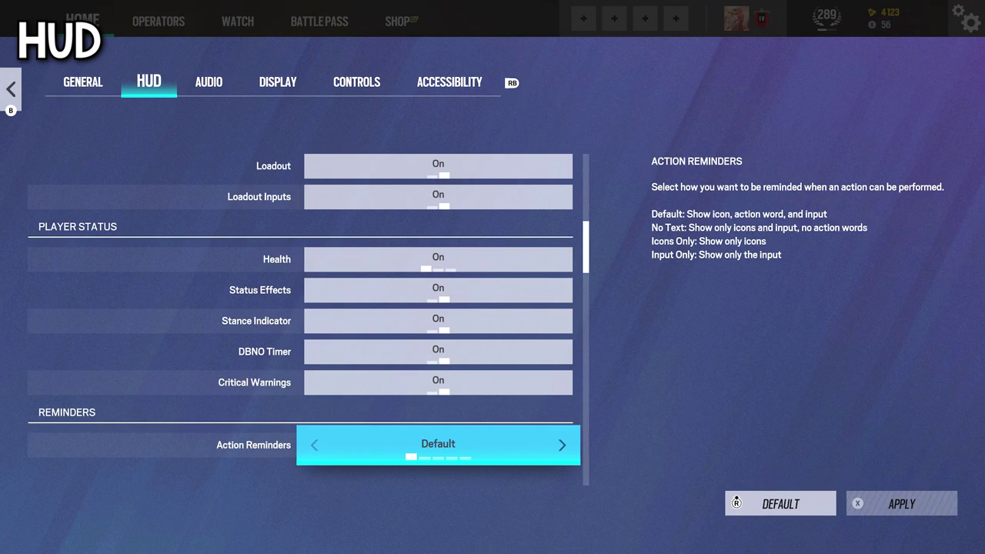
{"action": "key", "text": "Down"}
{"action": "key", "text": "Down"}
{"action": "key", "text": "Down"}
{"action": "key", "text": "Down"}
{"action": "key", "text": "Down"}
{"action": "key", "text": "Down"}
{"action": "key", "text": "Down"}
{"action": "key", "text": "Down"}
{"action": "key", "text": "Down"}
{"action": "key", "text": "Down"}
{"action": "key", "text": "Down"}
{"action": "key", "text": "Down"}
{"action": "key", "text": "Down"}
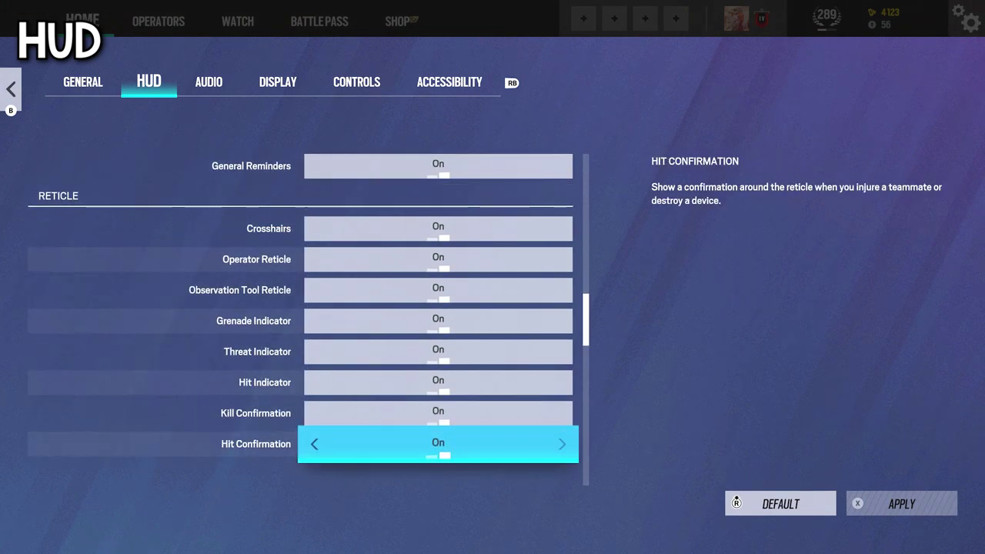
{"action": "key", "text": "Down"}
{"action": "key", "text": "Down"}
{"action": "key", "text": "Down"}
{"action": "key", "text": "Down"}
{"action": "key", "text": "Down"}
{"action": "key", "text": "Down"}
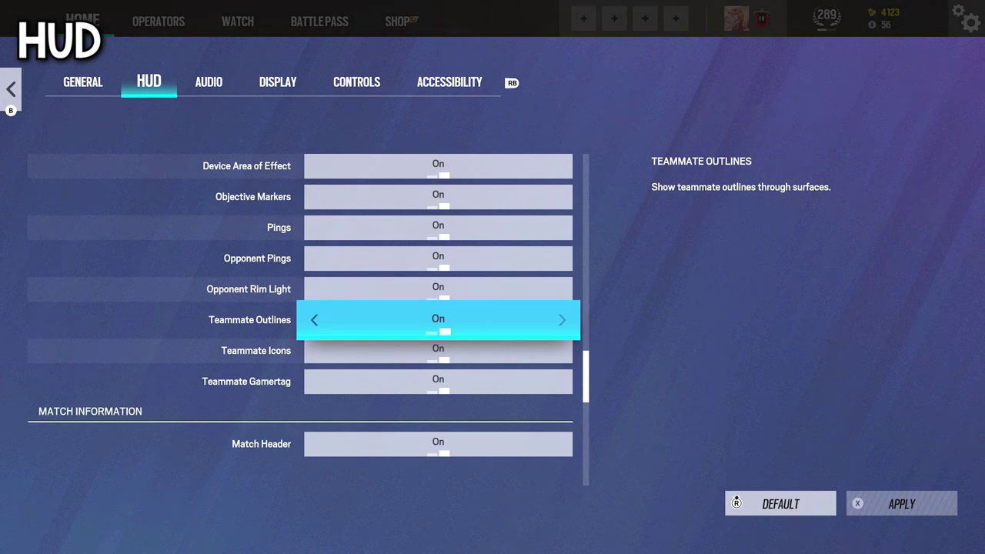
Step: Review the HUD options in reverse, from Teammate Outlines back through reticle and reminders to the compass section
{"action": "key", "text": "Up"}
{"action": "key", "text": "Up"}
{"action": "key", "text": "Up"}
{"action": "key", "text": "Up"}
{"action": "key", "text": "Up"}
{"action": "key", "text": "Up"}
{"action": "key", "text": "Up"}
{"action": "key", "text": "Up"}
{"action": "key", "text": "Up"}
{"action": "key", "text": "Up"}
{"action": "key", "text": "Up"}
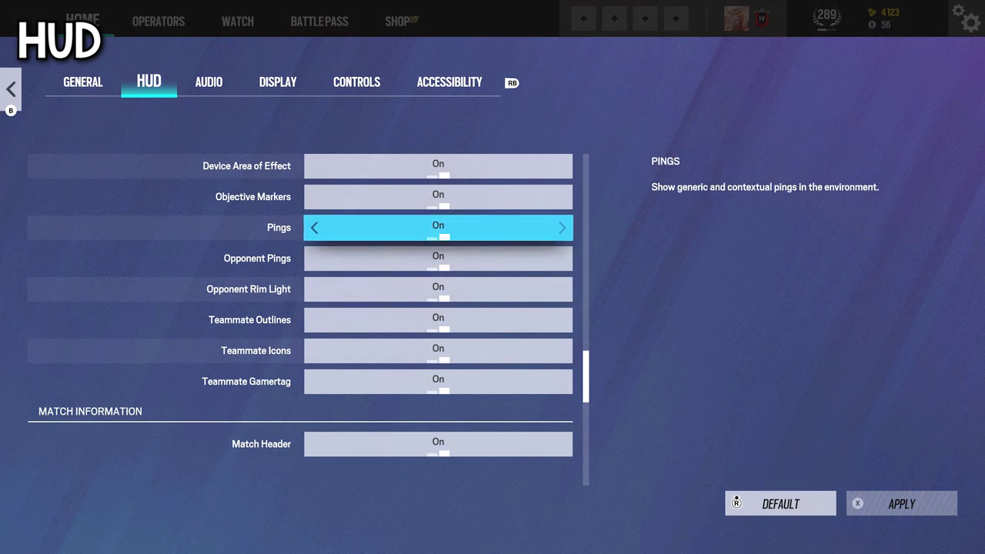
{"action": "key", "text": "Up"}
{"action": "key", "text": "Up"}
{"action": "key", "text": "Up"}
{"action": "key", "text": "Up"}
{"action": "key", "text": "Up"}
{"action": "key", "text": "Up"}
{"action": "key", "text": "Up"}
{"action": "key", "text": "Up"}
{"action": "key", "text": "Up"}
{"action": "key", "text": "Up"}
{"action": "key", "text": "Up"}
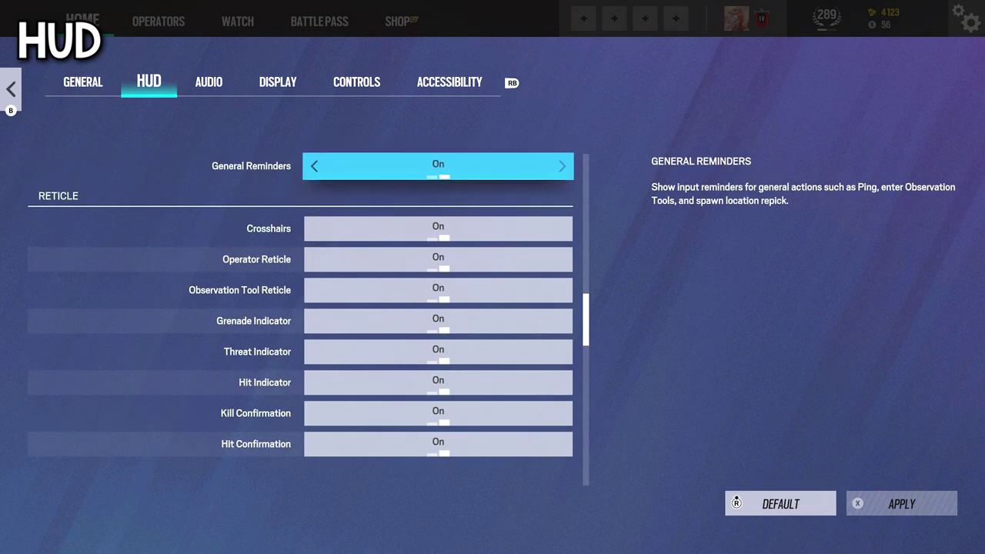
{"action": "key", "text": "Up"}
{"action": "key", "text": "Up"}
{"action": "key", "text": "Up"}
{"action": "key", "text": "Up"}
{"action": "key", "text": "Up"}
{"action": "key", "text": "Up"}
{"action": "key", "text": "Up"}
{"action": "key", "text": "Up"}
{"action": "key", "text": "Up"}
{"action": "key", "text": "Up"}
{"action": "key", "text": "Up"}
{"action": "key", "text": "Up"}
{"action": "key", "text": "Up"}
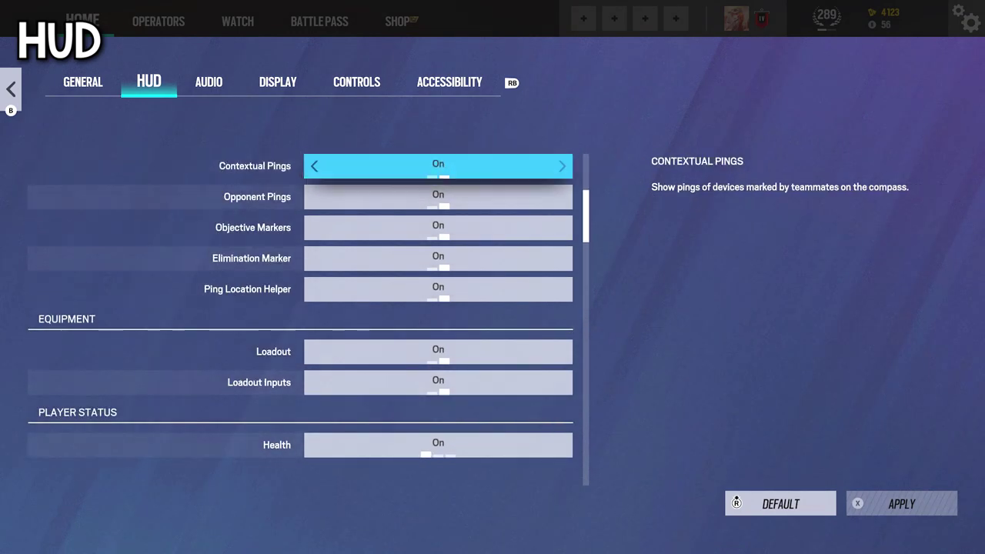
Step: Re-examine the compass options between Location Pings and Ping Location Helper
{"action": "key", "text": "Down"}
{"action": "key", "text": "Down"}
{"action": "key", "text": "Down"}
{"action": "key", "text": "Down"}
{"action": "key", "text": "Down"}
{"action": "key", "text": "Down"}
{"action": "key", "text": "Down"}
{"action": "key", "text": "Down"}
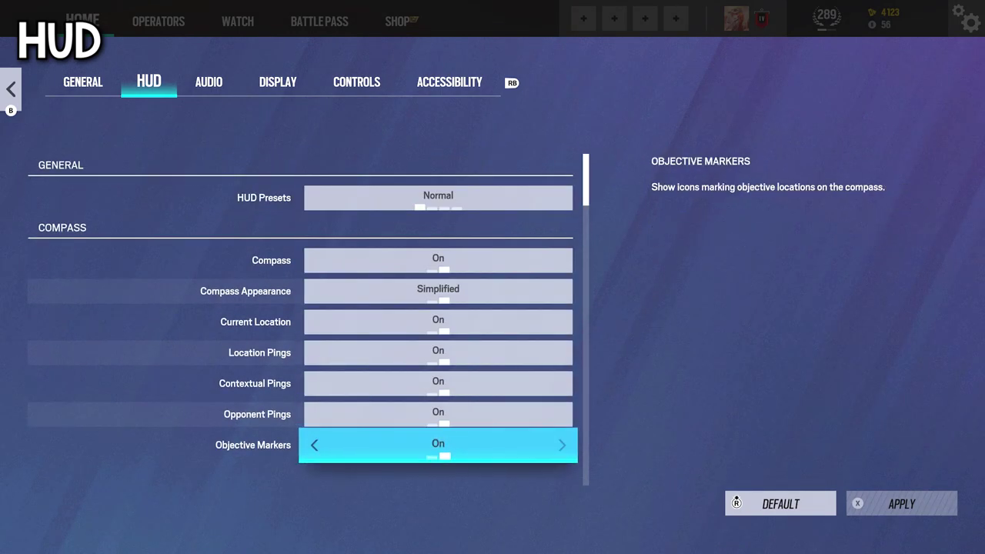
{"action": "key", "text": "Up"}
{"action": "key", "text": "Up"}
{"action": "key", "text": "Up"}
{"action": "key", "text": "Down"}
{"action": "key", "text": "Down"}
{"action": "key", "text": "Down"}
{"action": "key", "text": "Down"}
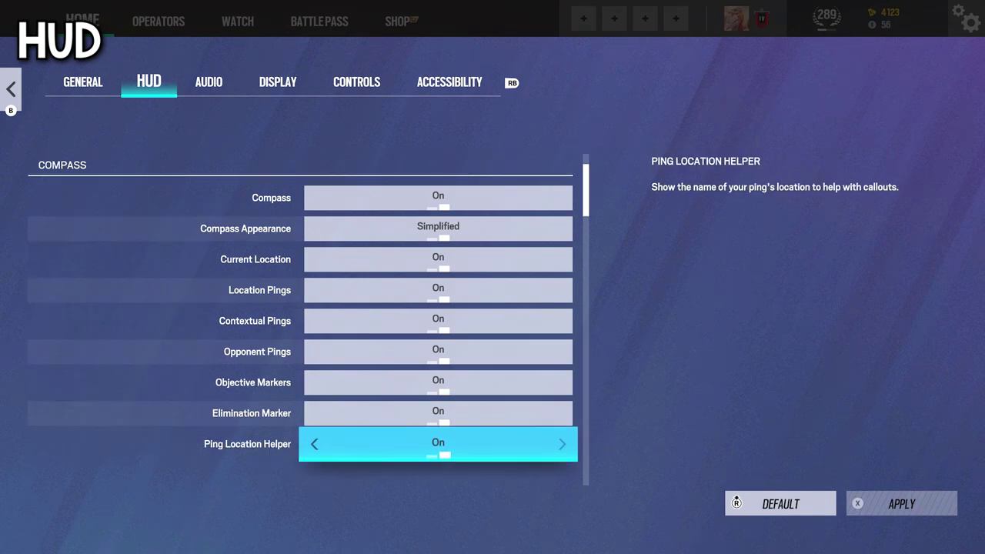
{"action": "key", "text": "Up"}
{"action": "key", "text": "Up"}
{"action": "key", "text": "Up"}
{"action": "key", "text": "Up"}
{"action": "key", "text": "Up"}
{"action": "key", "text": "Up"}
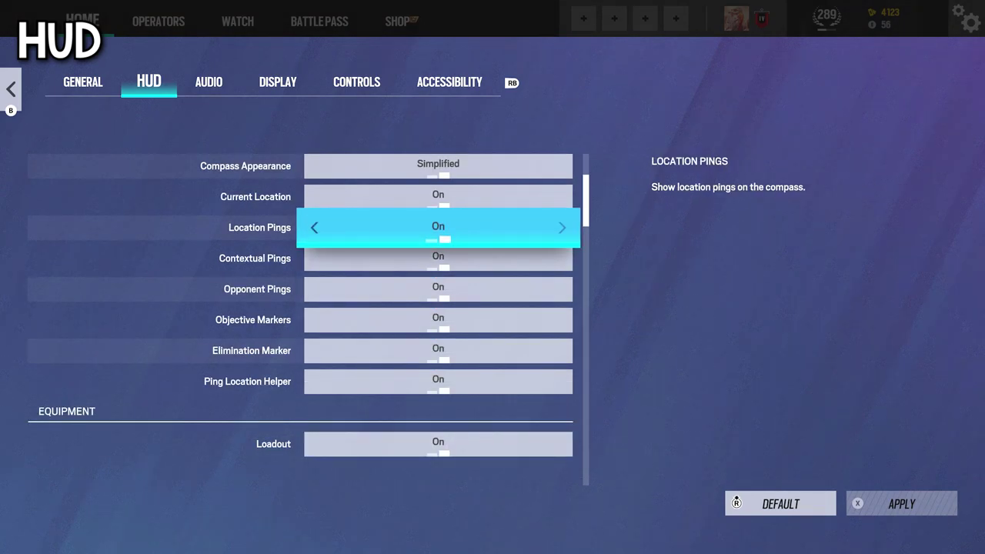
Step: Open the Audio settings and review the output device, language and subtitle options
{"action": "key", "text": "e"}
{"action": "key", "text": "Down"}
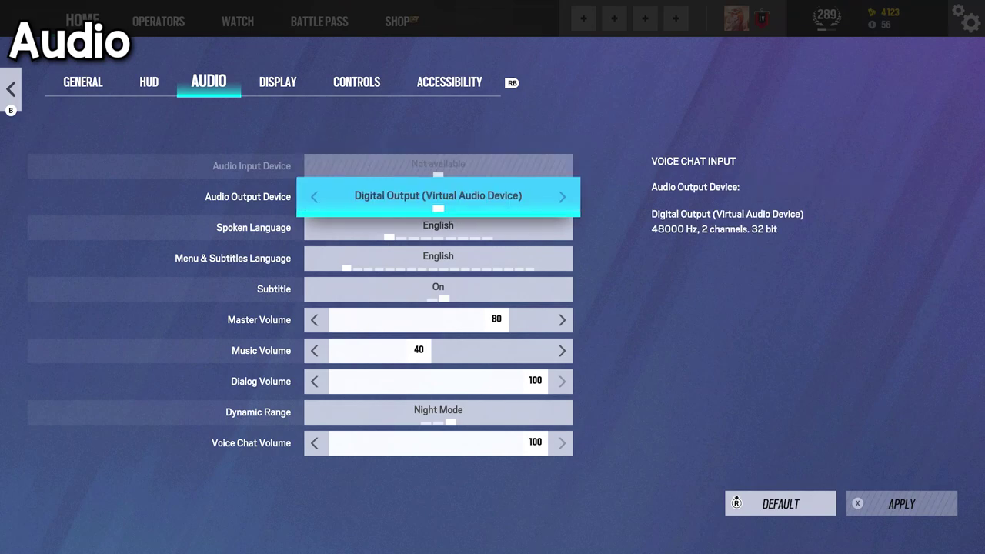
{"action": "key", "text": "Down"}
{"action": "key", "text": "Down"}
{"action": "key", "text": "Up"}
{"action": "key", "text": "Up"}
{"action": "key", "text": "Down"}
{"action": "key", "text": "Down"}
{"action": "key", "text": "Down"}
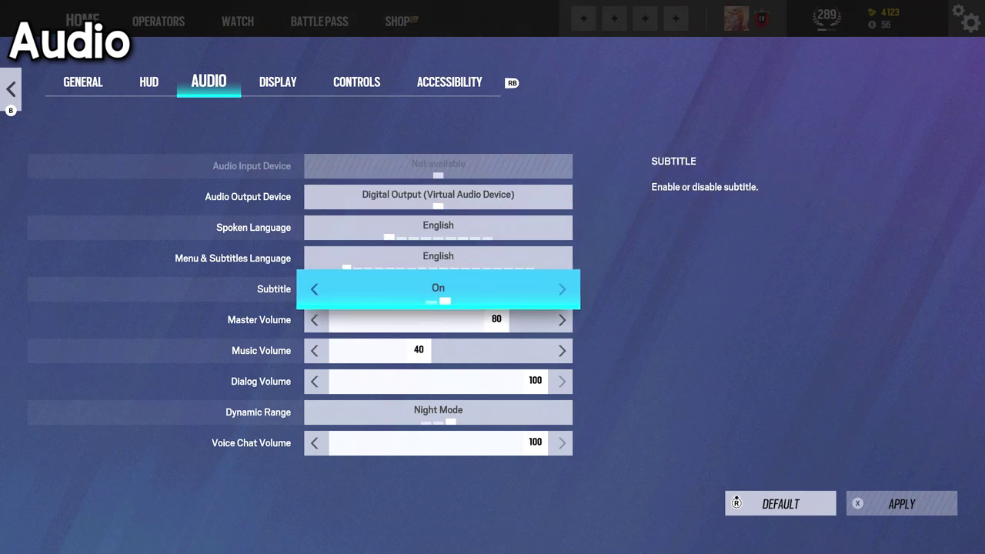
{"action": "key", "text": "Up"}
{"action": "key", "text": "Up"}
{"action": "key", "text": "Up"}
{"action": "key", "text": "Down"}
{"action": "key", "text": "Down"}
{"action": "key", "text": "Up"}
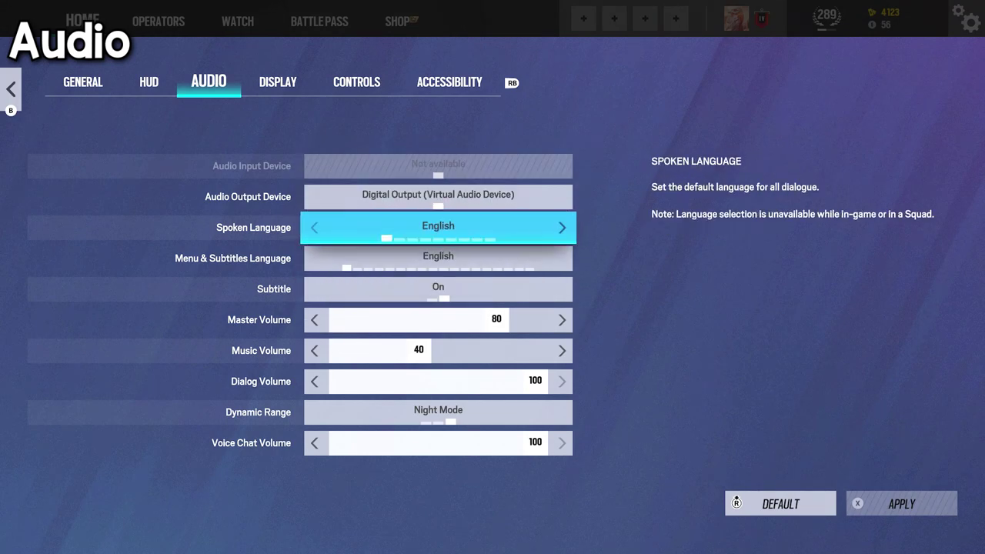
Step: Try other spoken languages as far as Italiano and return Spoken Language to English
{"action": "key", "text": "Right"}
{"action": "key", "text": "Right"}
{"action": "key", "text": "Right"}
{"action": "key", "text": "Right"}
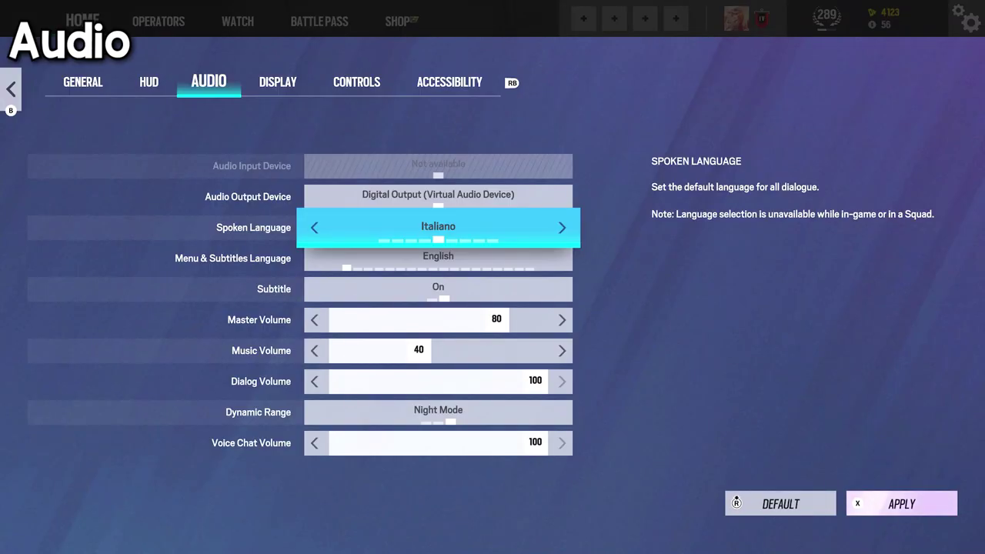
{"action": "key", "text": "Left"}
{"action": "key", "text": "Left"}
{"action": "key", "text": "Left"}
{"action": "key", "text": "Left"}
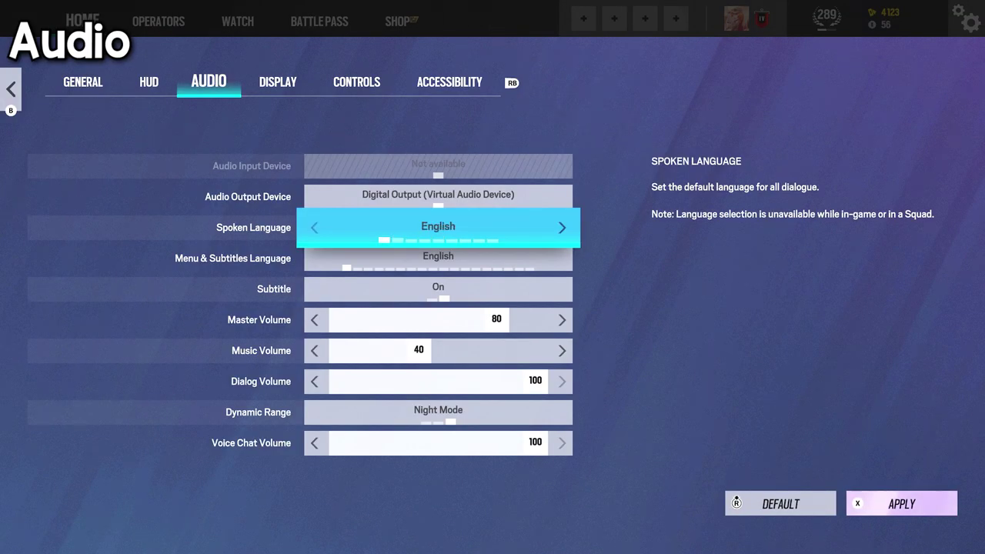
Step: Review the audio options from the subtitle settings through the master, music and dialog volumes to Dynamic Range
{"action": "key", "text": "Down"}
{"action": "key", "text": "Down"}
{"action": "key", "text": "Down"}
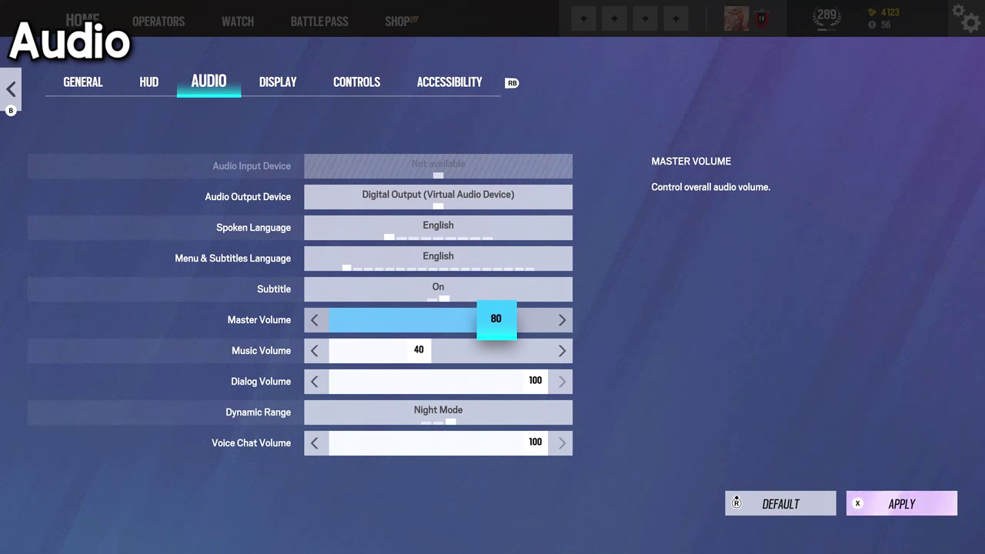
{"action": "key", "text": "Down"}
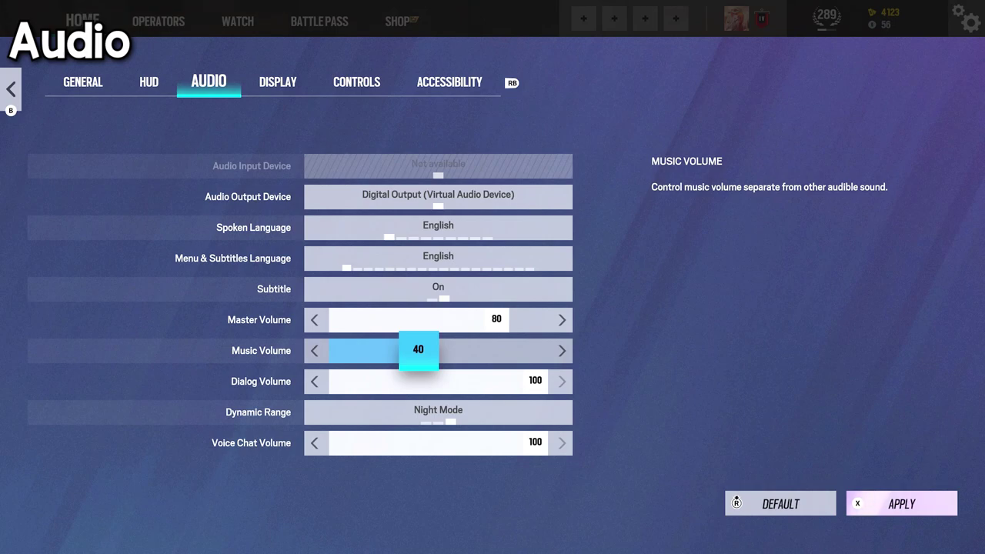
{"action": "key", "text": "Down"}
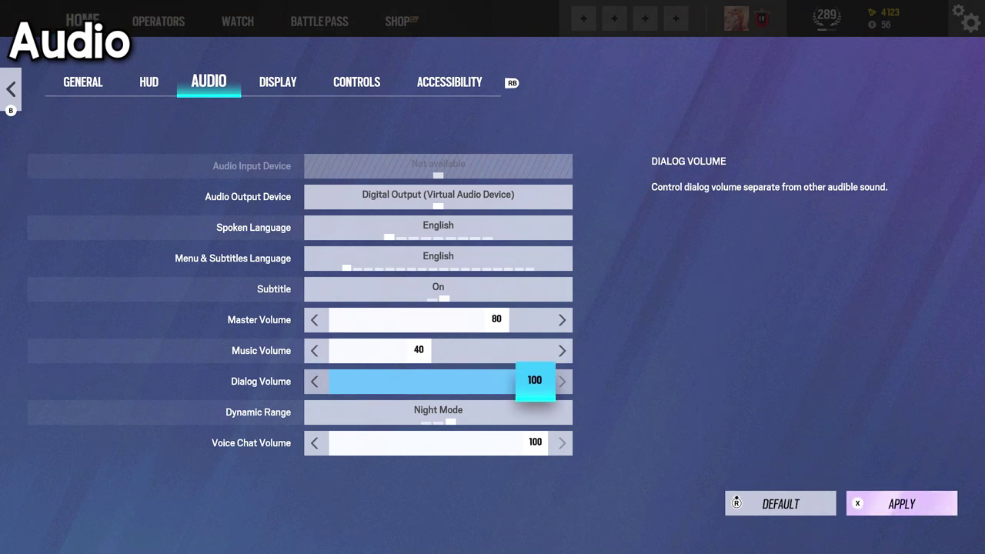
{"action": "key", "text": "Down"}
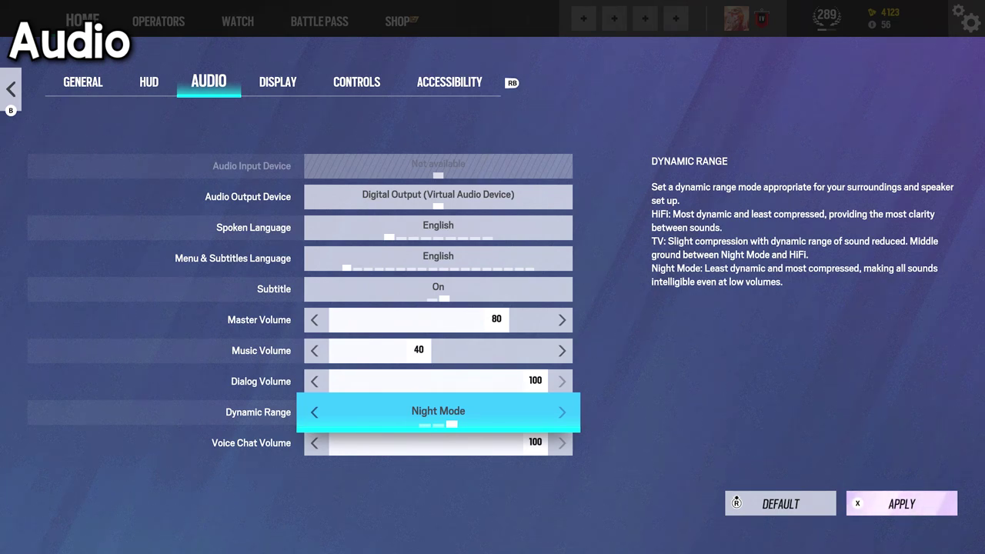
Step: Try the Hi-Fi option for Dynamic Range and switch it back to Night Mode for comparison
{"action": "key", "text": "Left"}
{"action": "key", "text": "Left"}
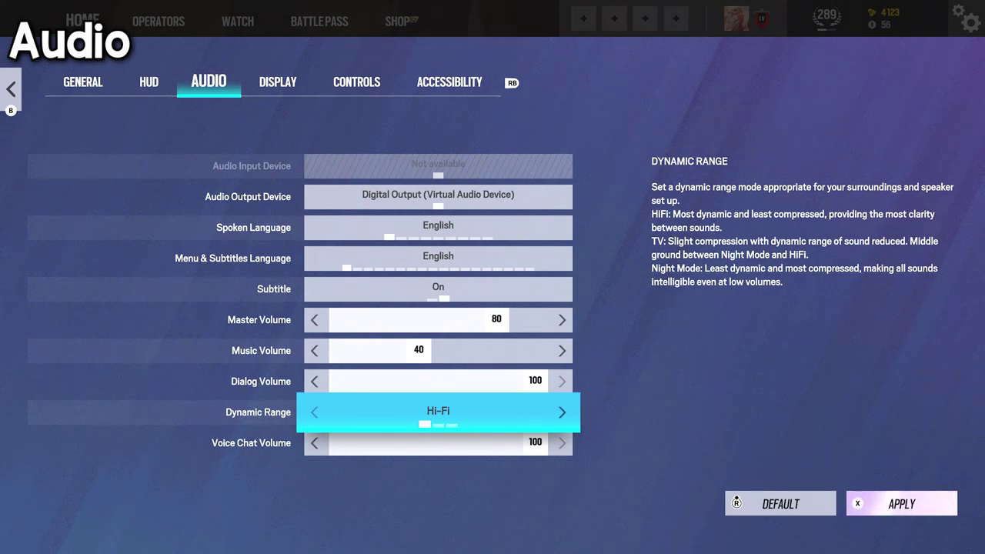
{"action": "key", "text": "Left"}
{"action": "key", "text": "Left"}
{"action": "key", "text": "Right"}
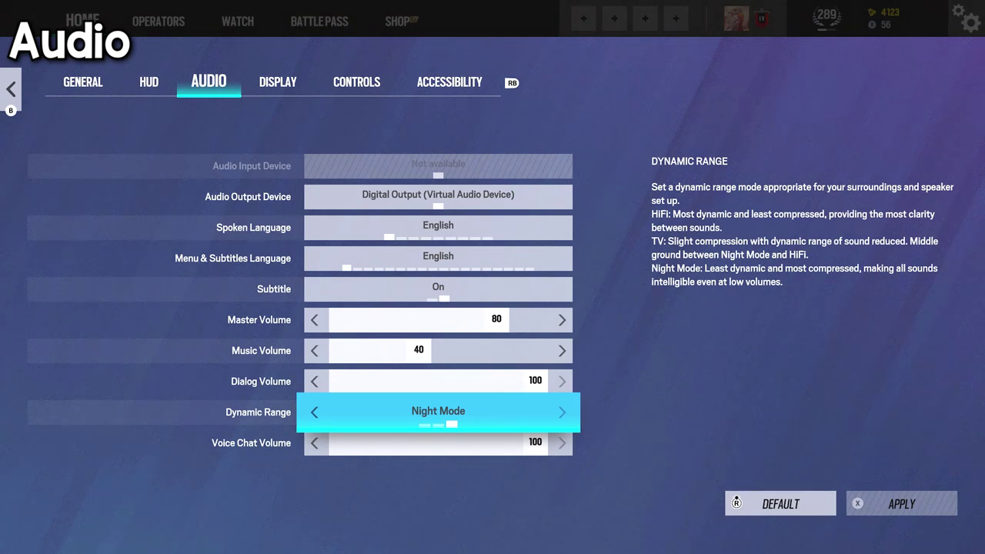
{"action": "key", "text": "Left"}
{"action": "key", "text": "Left"}
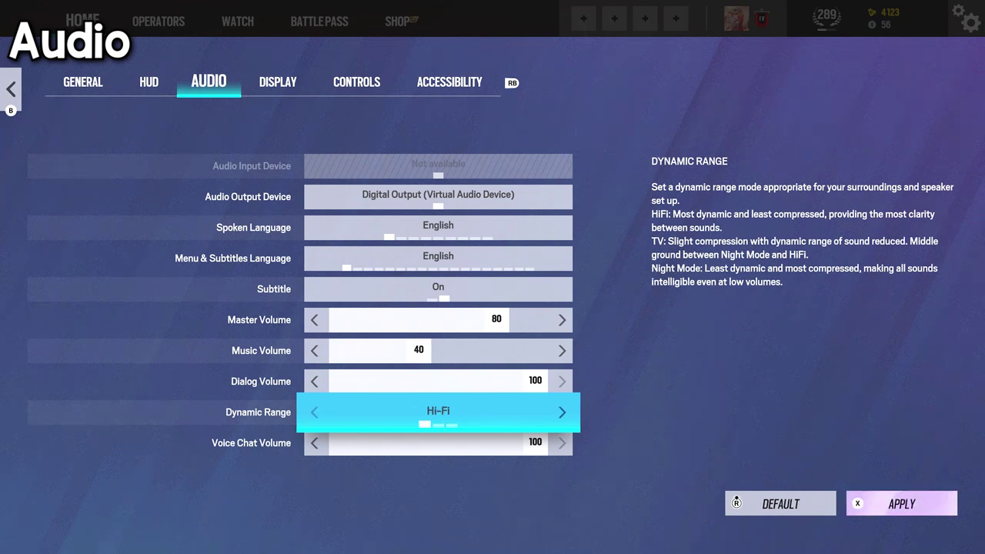
{"action": "key", "text": "Right"}
{"action": "key", "text": "Right"}
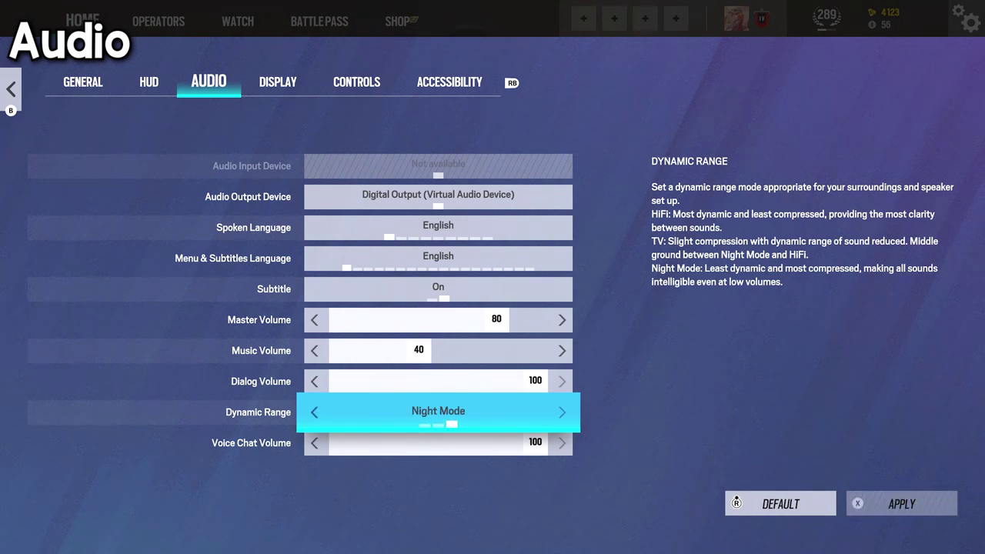
Step: Set Dynamic Range to Hi-Fi and switch to the Display settings
{"action": "key", "text": "Left"}
{"action": "key", "text": "Left"}
{"action": "key", "text": "e"}
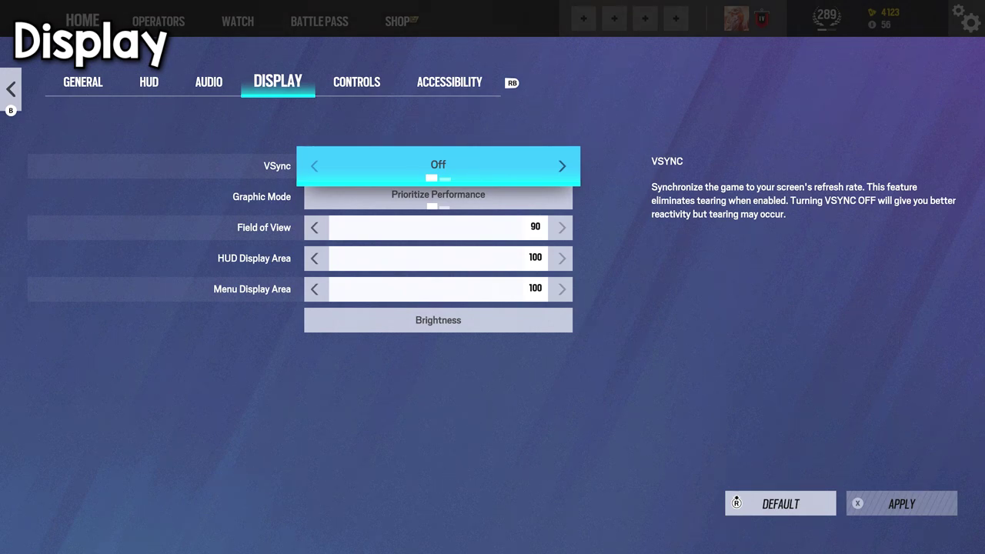
Step: Try Prioritize Resolution for Graphic Mode and return it to Prioritize Performance
{"action": "key", "text": "Down"}
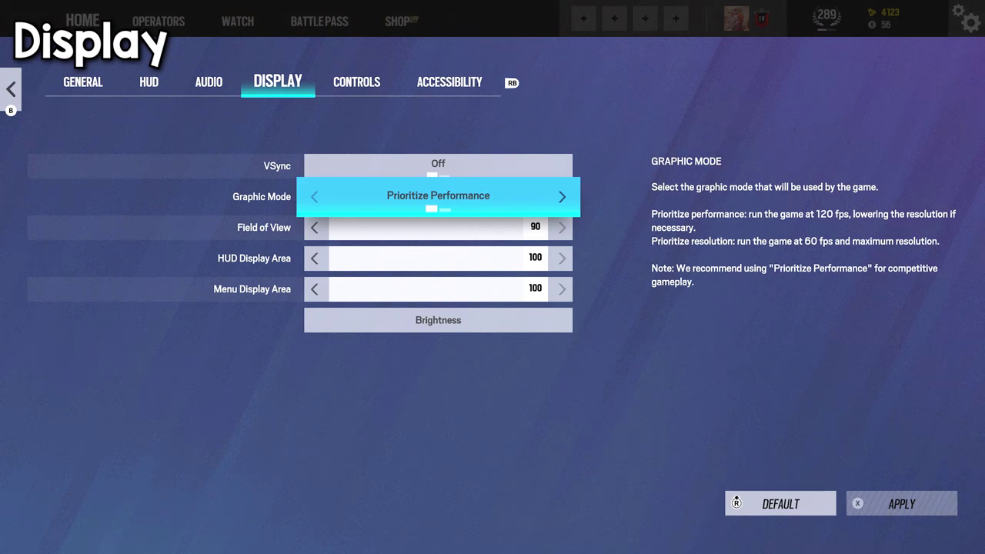
{"action": "key", "text": "Right"}
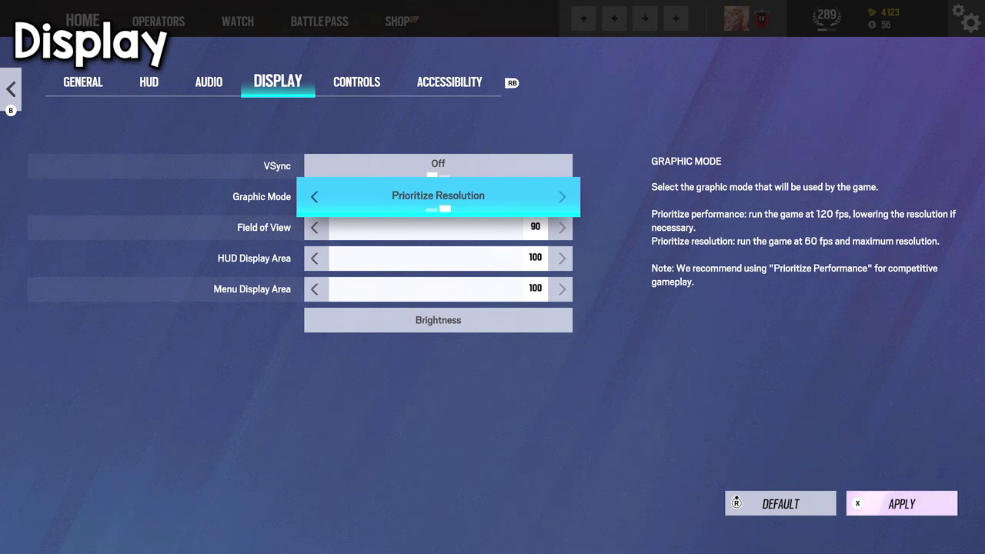
{"action": "key", "text": "Left"}
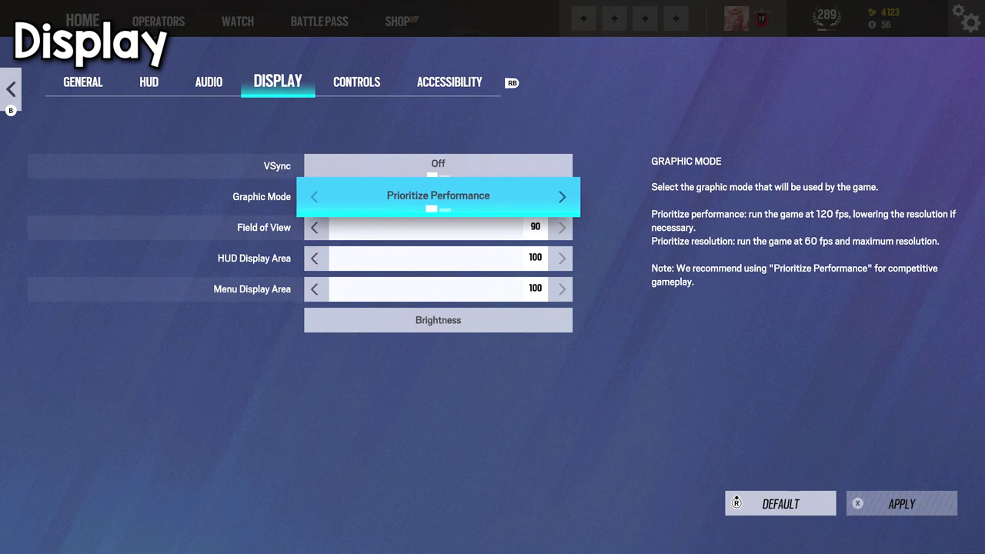
Step: Try Field of View values slightly below the maximum, such as 87, 88 and 89, and return it to 90
{"action": "key", "text": "Down"}
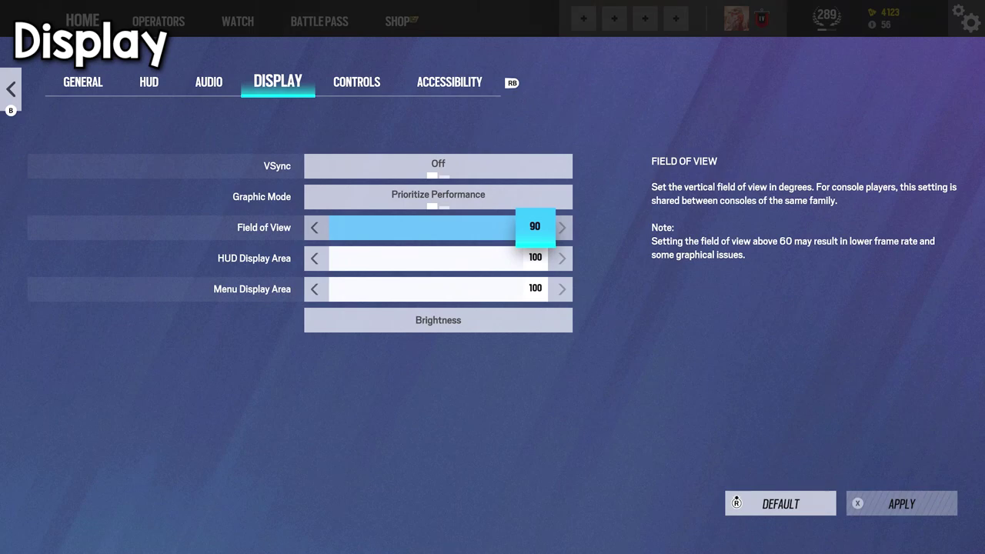
{"action": "key", "text": "Left"}
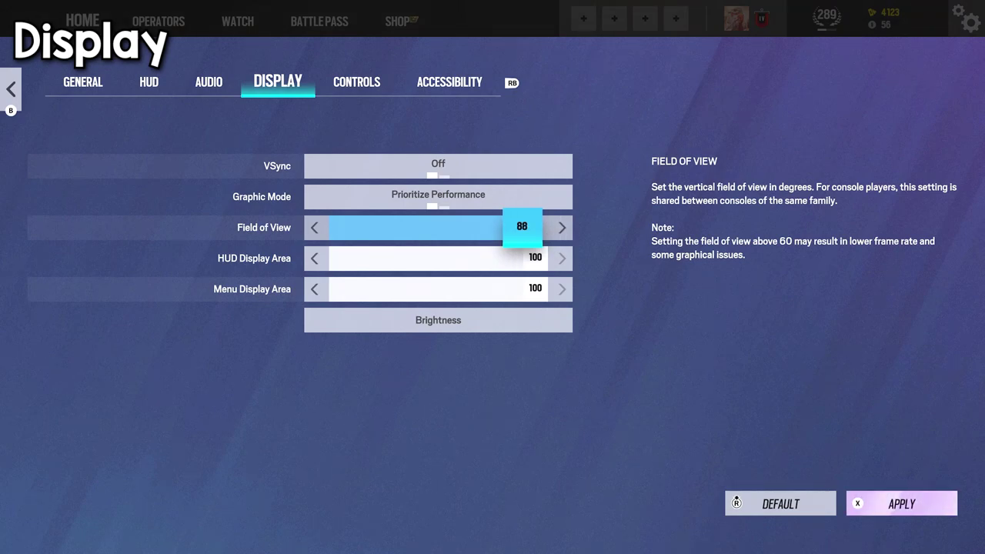
{"action": "key", "text": "Right"}
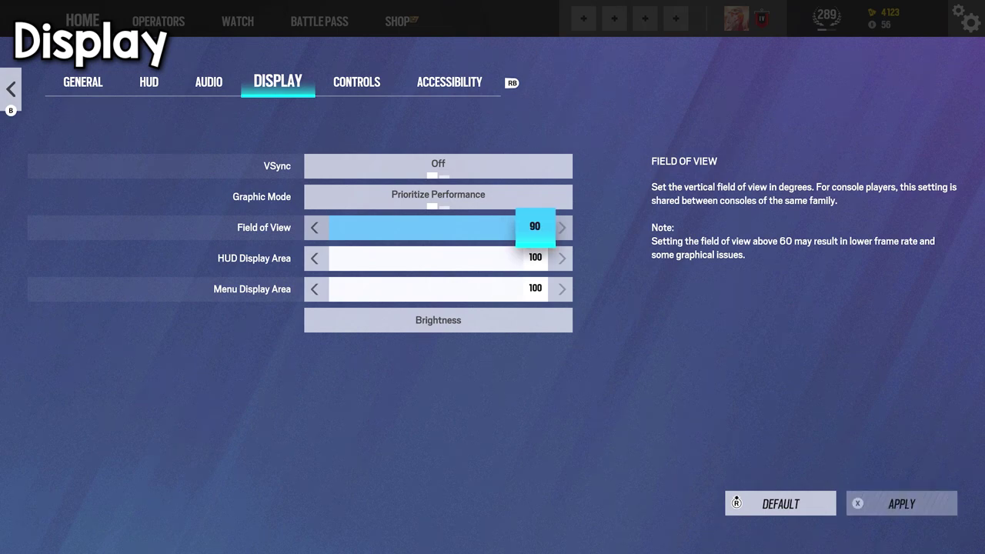
{"action": "key", "text": "Left"}
{"action": "key", "text": "Left"}
{"action": "key", "text": "Left"}
{"action": "key", "text": "Left"}
{"action": "key", "text": "Left"}
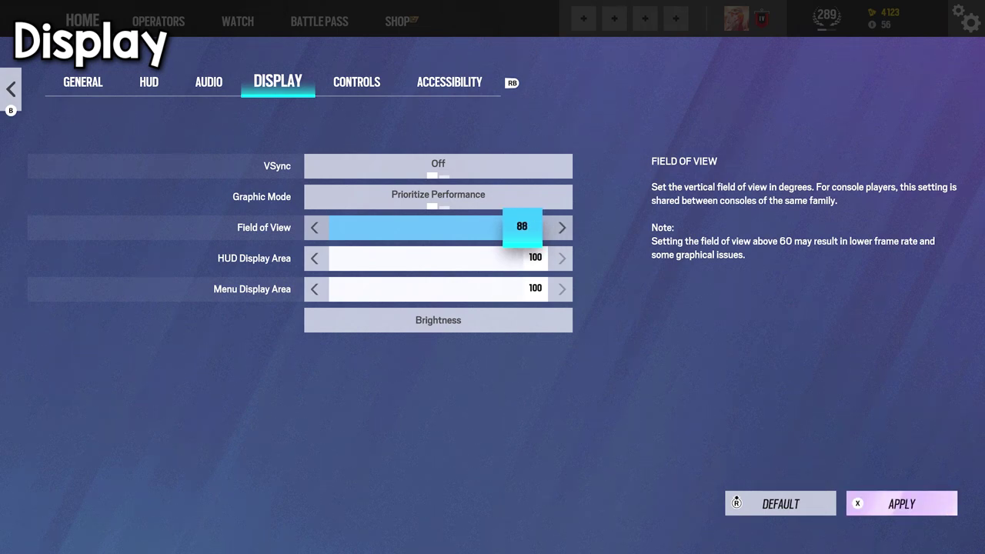
{"action": "key", "text": "Right"}
{"action": "key", "text": "Right"}
{"action": "key", "text": "Right"}
{"action": "key", "text": "Right"}
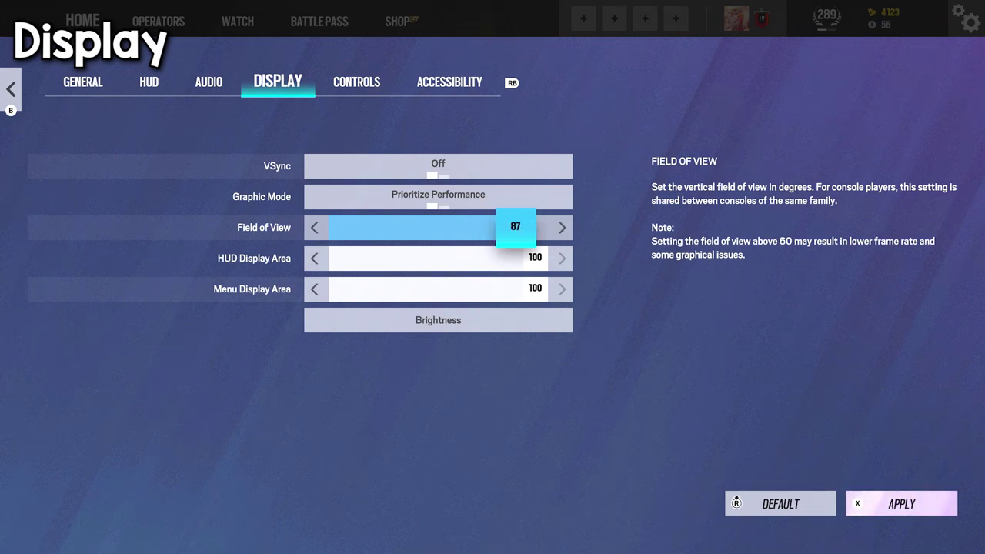
{"action": "key", "text": "Left"}
{"action": "key", "text": "Left"}
{"action": "key", "text": "Right"}
{"action": "key", "text": "Right"}
{"action": "key", "text": "Right"}
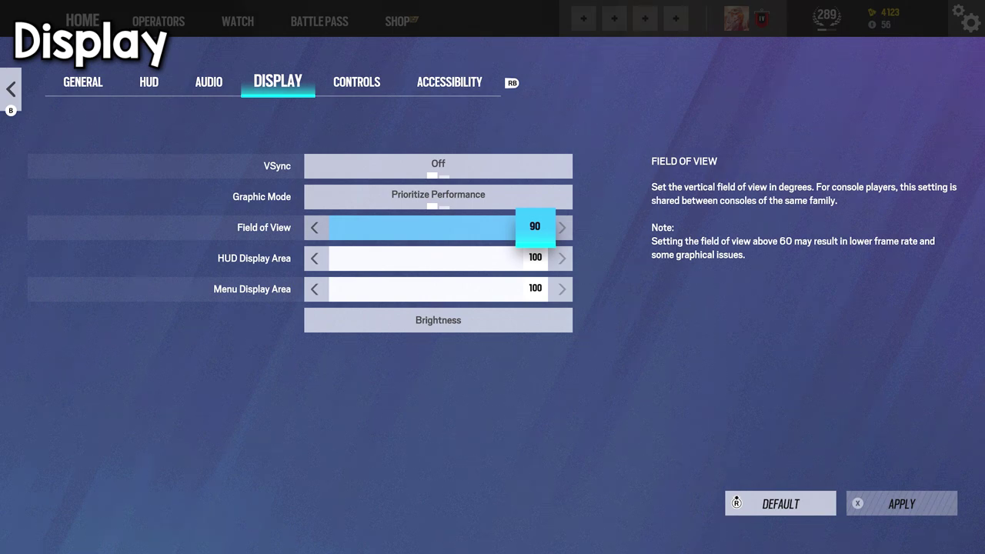
{"action": "key", "text": "Left"}
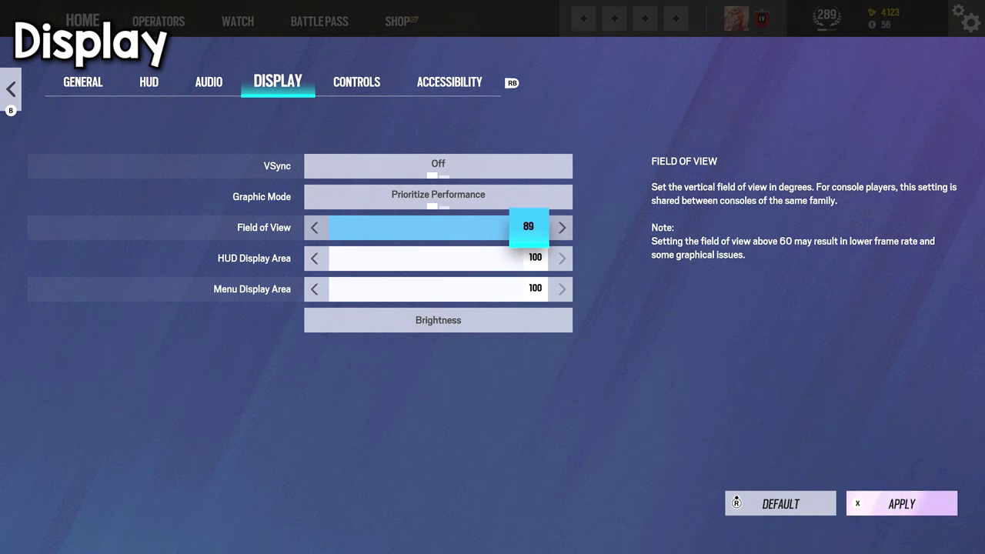
{"action": "key", "text": "Right"}
Step: Check the HUD Display Area, Menu Display Area and Brightness options and switch to the Controls settings
{"action": "key", "text": "Down"}
{"action": "key", "text": "Down"}
{"action": "key", "text": "Down"}
{"action": "key", "text": "Return"}
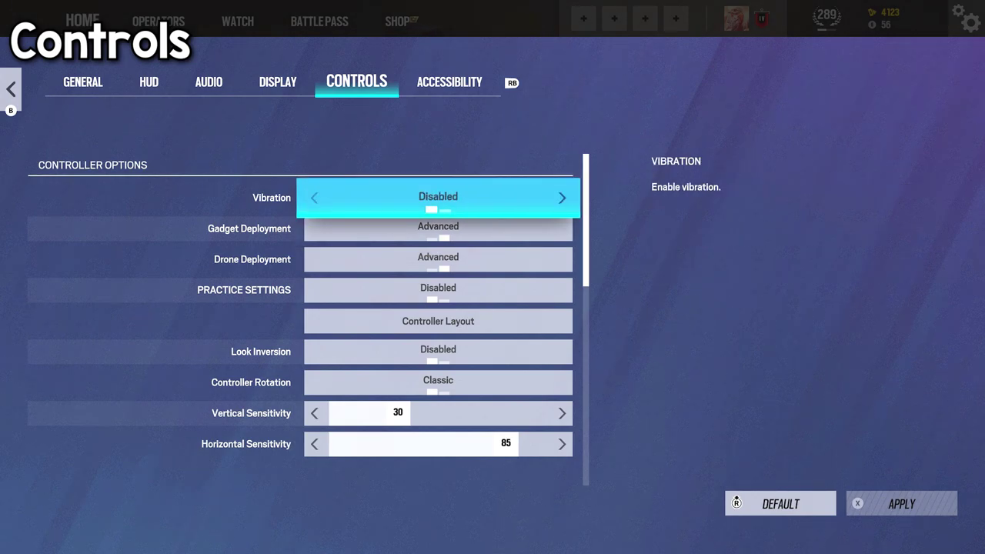
Step: Review the gadget and drone deployment options, then open the player controller layout and select Enhanced Bumper Leaner
{"action": "key", "text": "Down"}
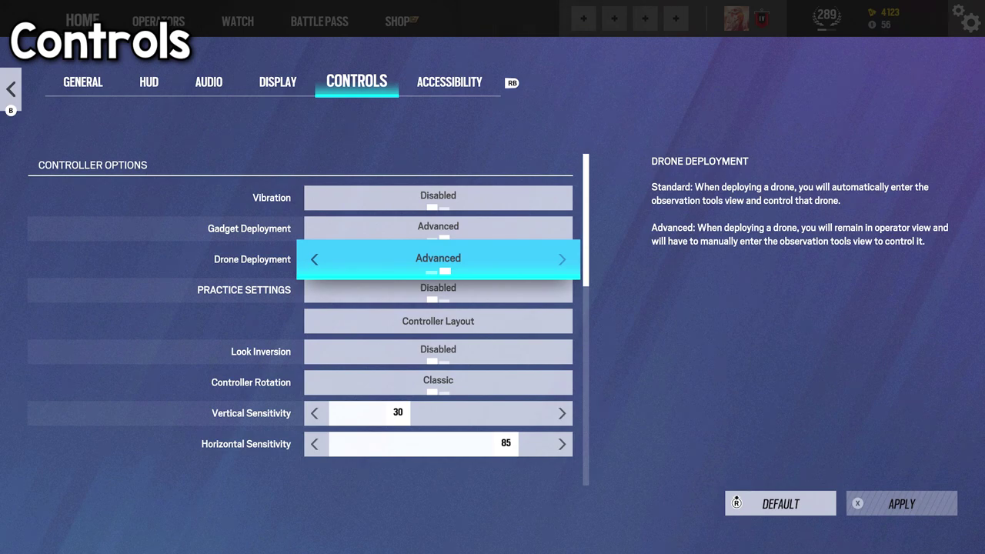
{"action": "left_click", "coordinate": [438, 319]}
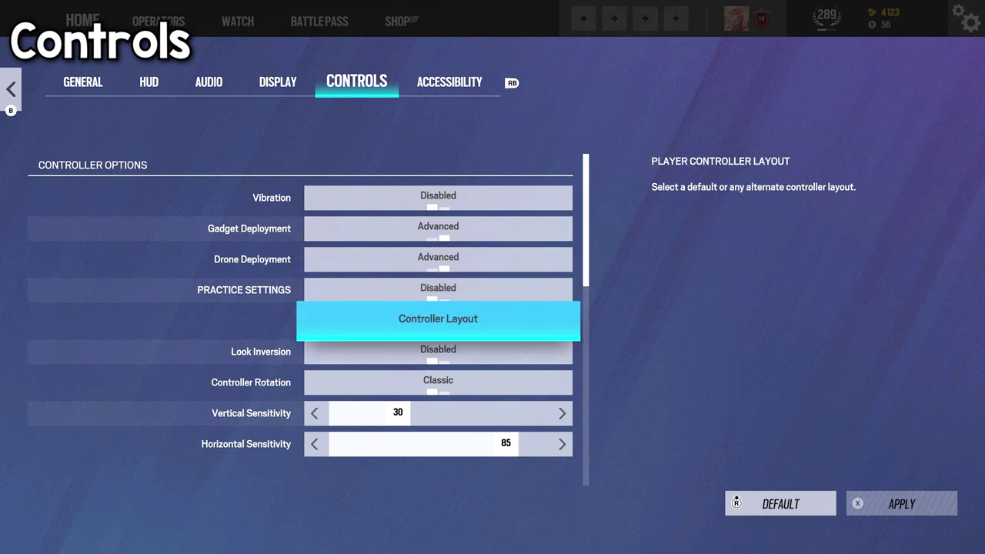
{"action": "key", "text": "Return"}
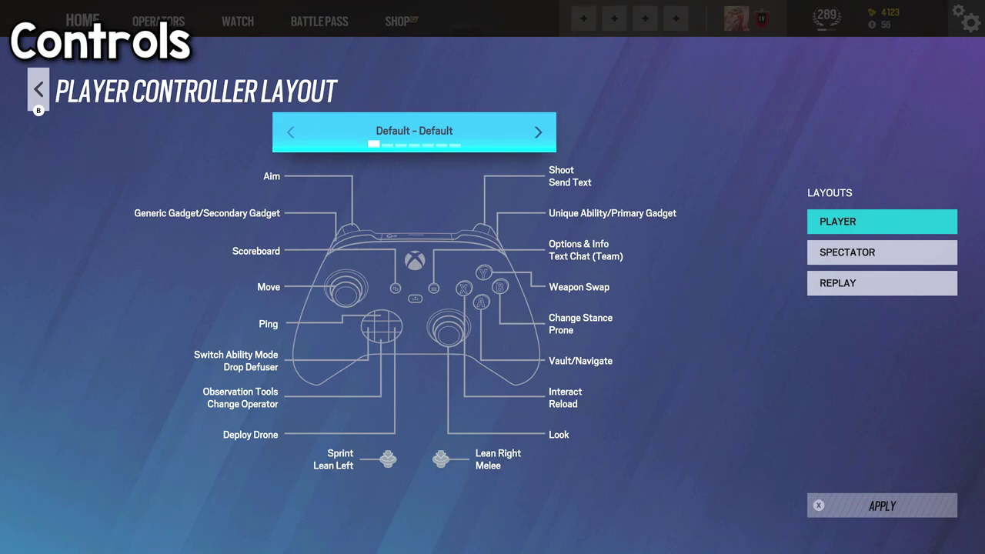
{"action": "key", "text": "Right"}
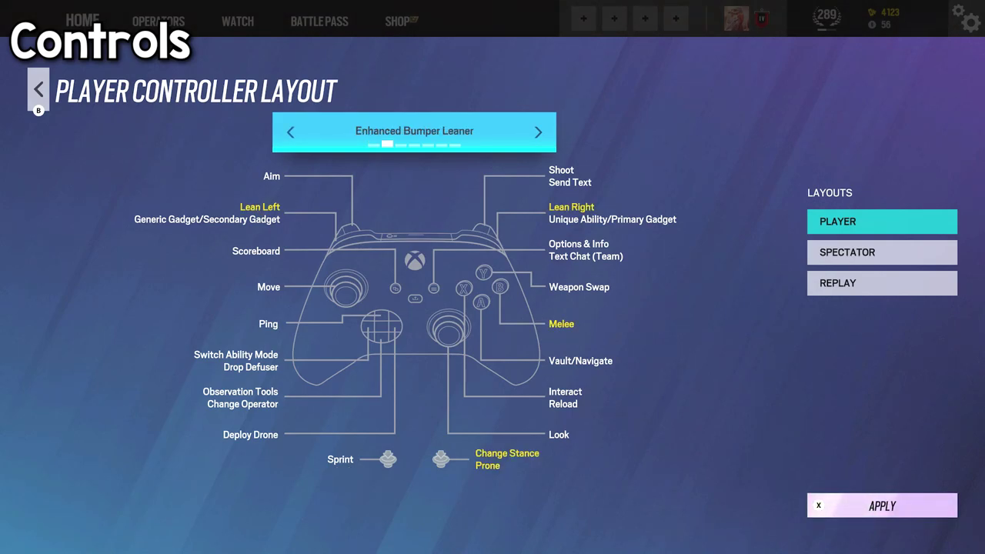
Step: Look through the remaining player controller layouts, including Evolved Bumper Shooter and Tactical Bumper Croucher, and return to the Controls settings without applying one
{"action": "key", "text": "Right"}
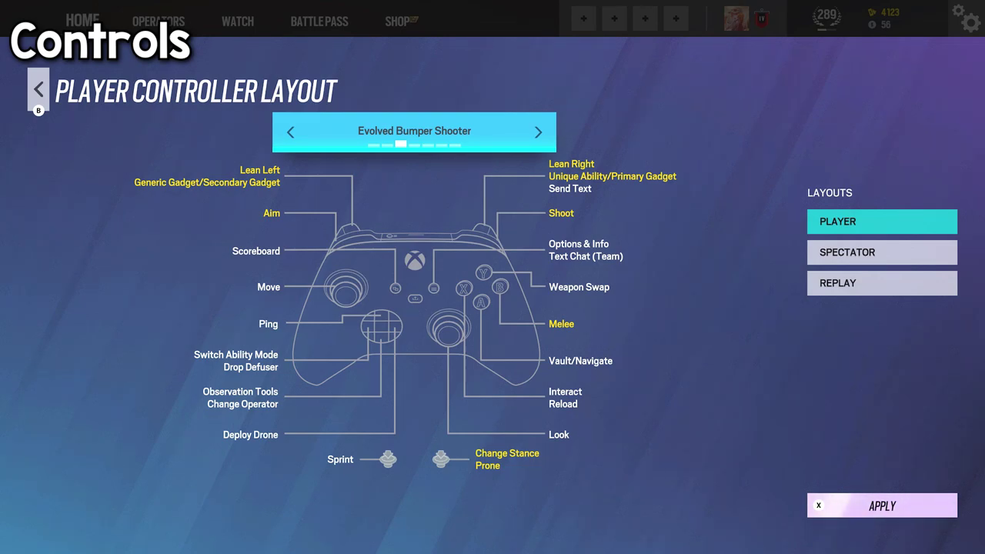
{"action": "key", "text": "Right"}
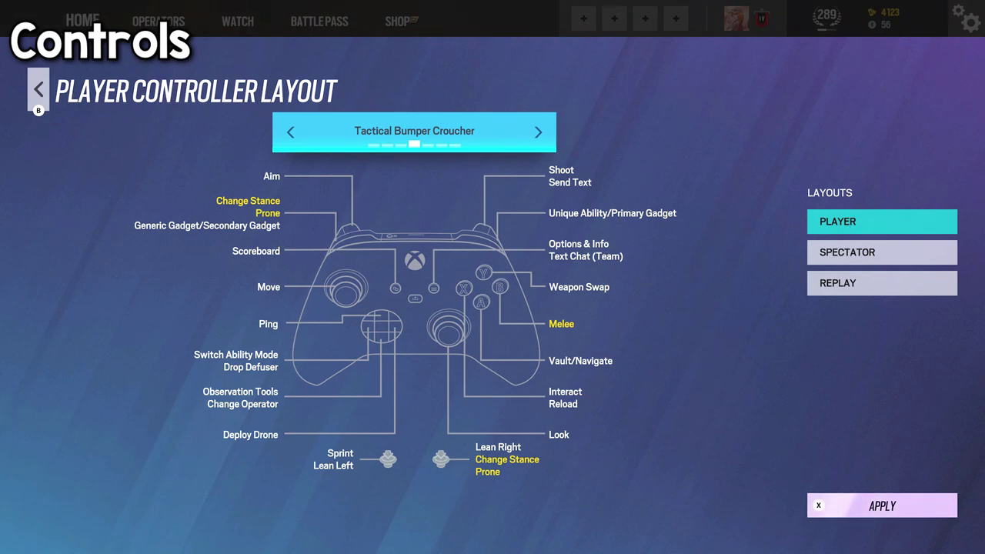
{"action": "key", "text": "Right"}
{"action": "key", "text": "Left"}
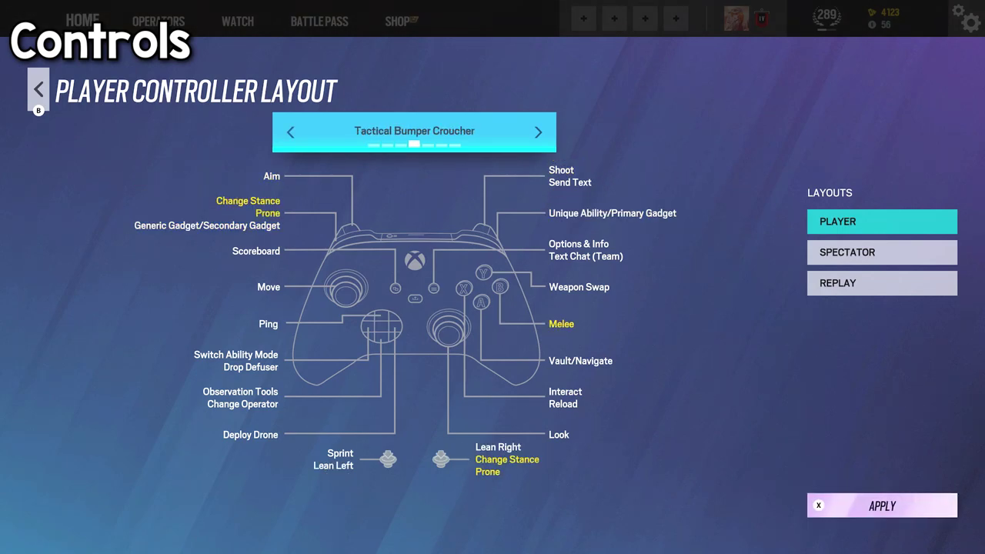
{"action": "key", "text": "Right"}
{"action": "key", "text": "Right"}
{"action": "key", "text": "Right"}
{"action": "key", "text": "Right"}
{"action": "key", "text": "Escape"}
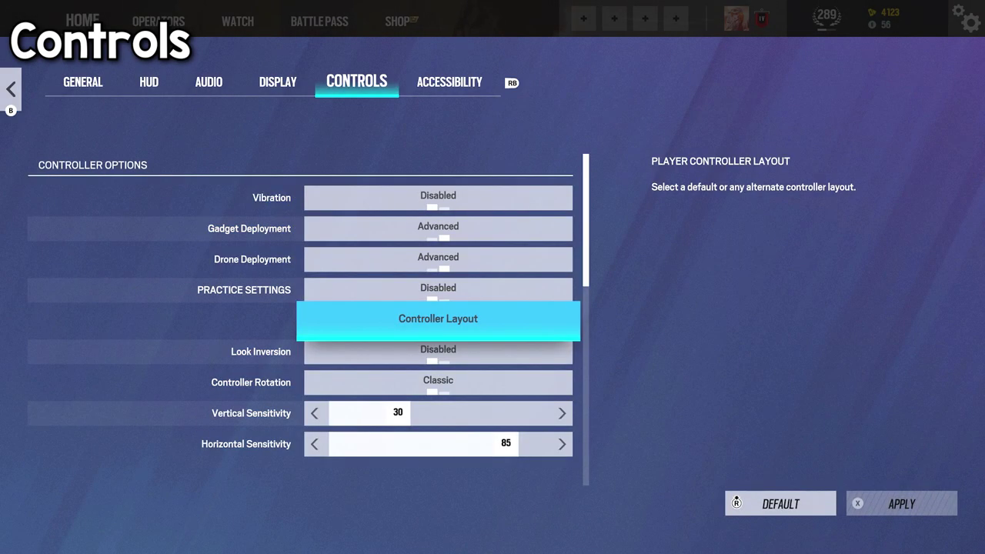
Step: Review the Look Inversion, Controller Rotation, Vertical Sensitivity and Horizontal Sensitivity options
{"action": "key", "text": "Down"}
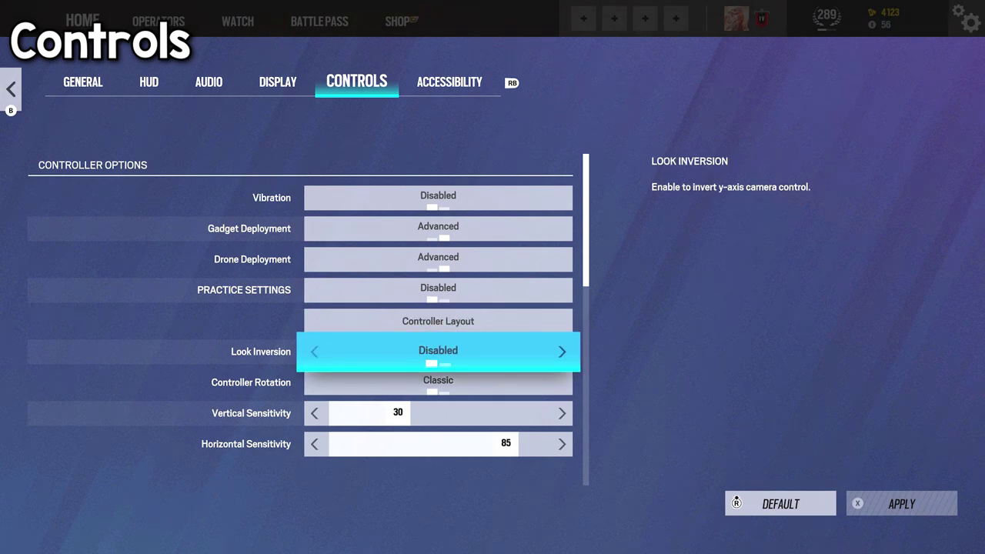
{"action": "key", "text": "Down"}
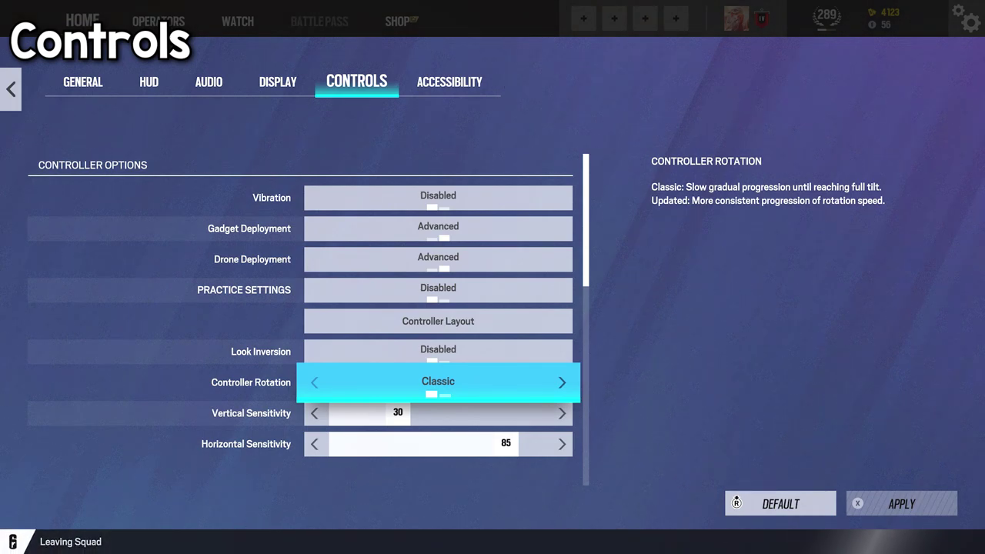
{"action": "key", "text": "Down"}
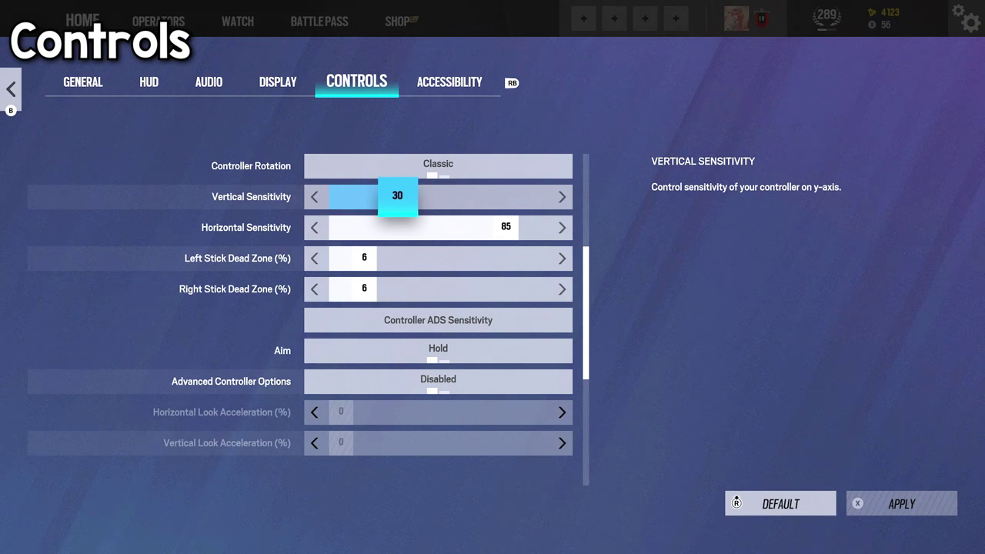
{"action": "key", "text": "Down"}
{"action": "key", "text": "Up"}
{"action": "key", "text": "Down"}
{"action": "key", "text": "Up"}
{"action": "key", "text": "Down"}
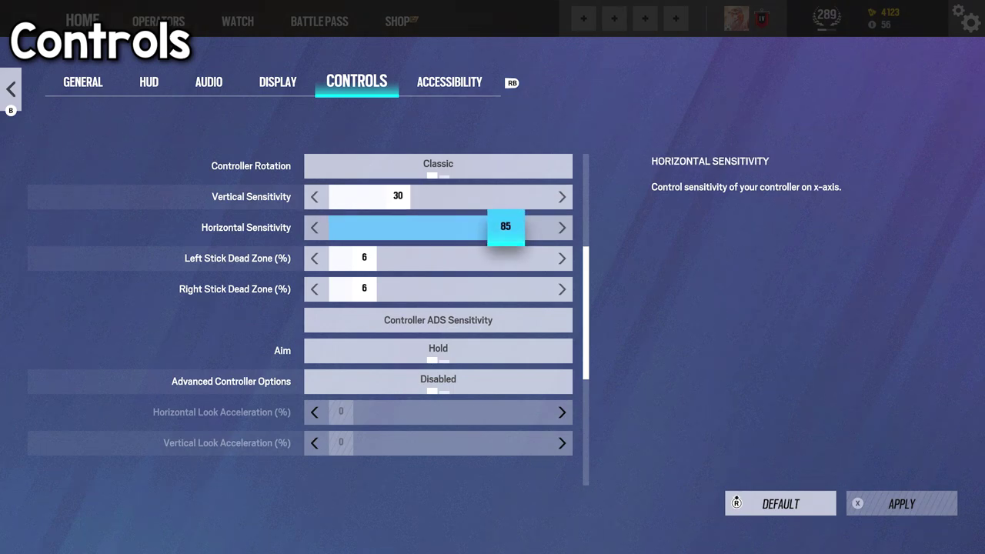
Step: Check the left and right stick dead zone options and go back to Vertical Sensitivity
{"action": "key", "text": "Down"}
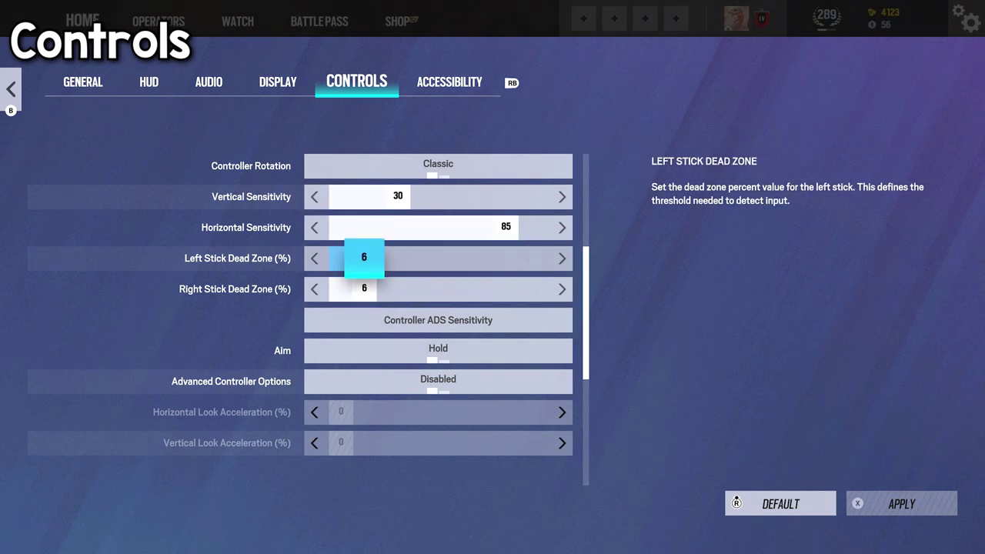
{"action": "key", "text": "Down"}
{"action": "key", "text": "Up"}
{"action": "key", "text": "Up"}
{"action": "key", "text": "Up"}
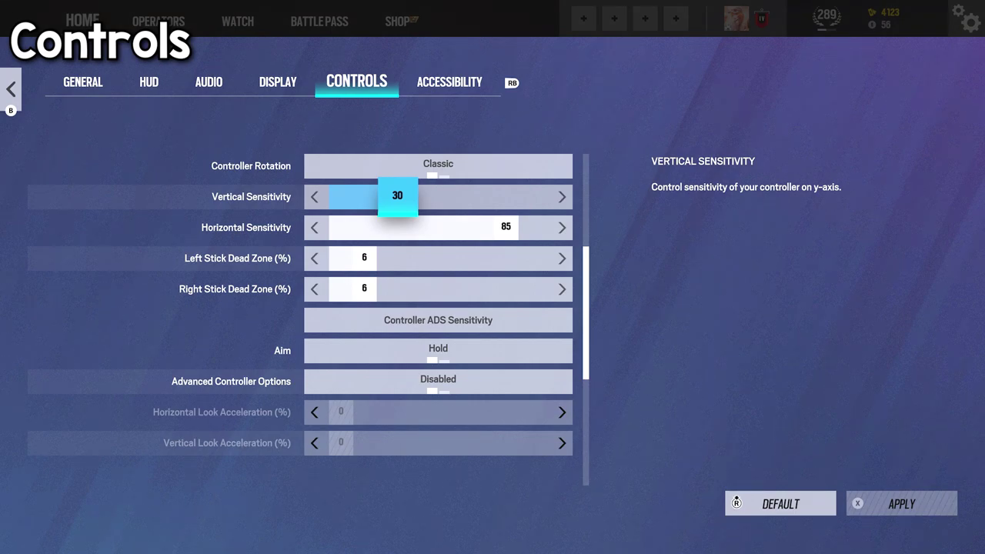
Step: Try a Left Stick Dead Zone of 8 percent and return it to 6
{"action": "key", "text": "Down"}
{"action": "key", "text": "Down"}
{"action": "key", "text": "Left"}
{"action": "key", "text": "Right"}
{"action": "key", "text": "Right"}
{"action": "key", "text": "Right"}
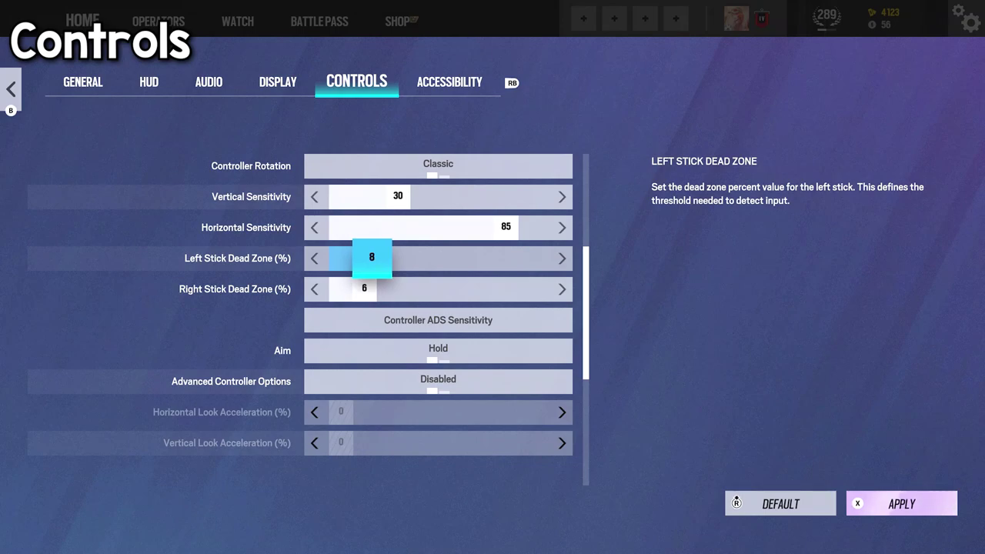
{"action": "key", "text": "Left"}
{"action": "key", "text": "Left"}
{"action": "key", "text": "Left"}
{"action": "key", "text": "Right"}
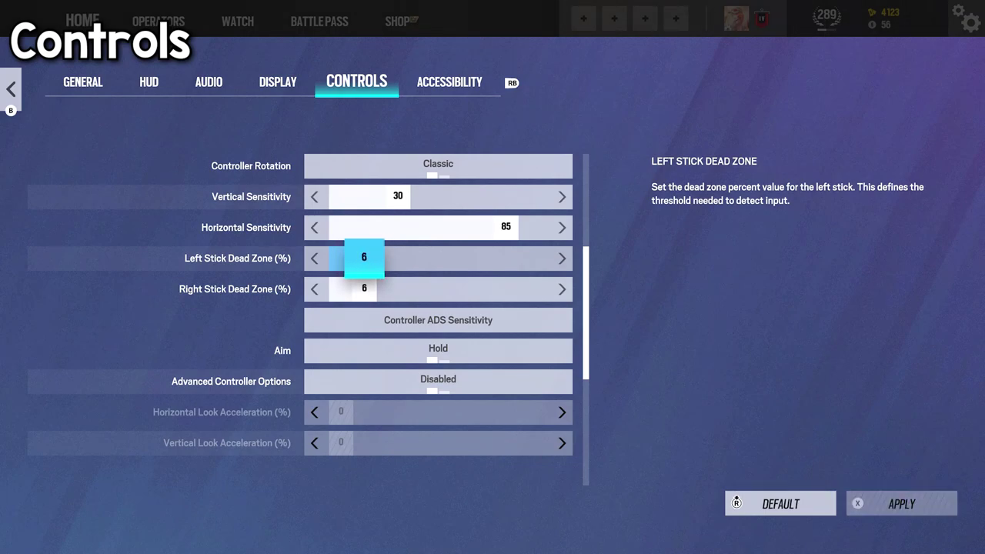
Step: Compare the Left Stick Dead Zone option with the Right Stick Dead Zone option
{"action": "key", "text": "Down"}
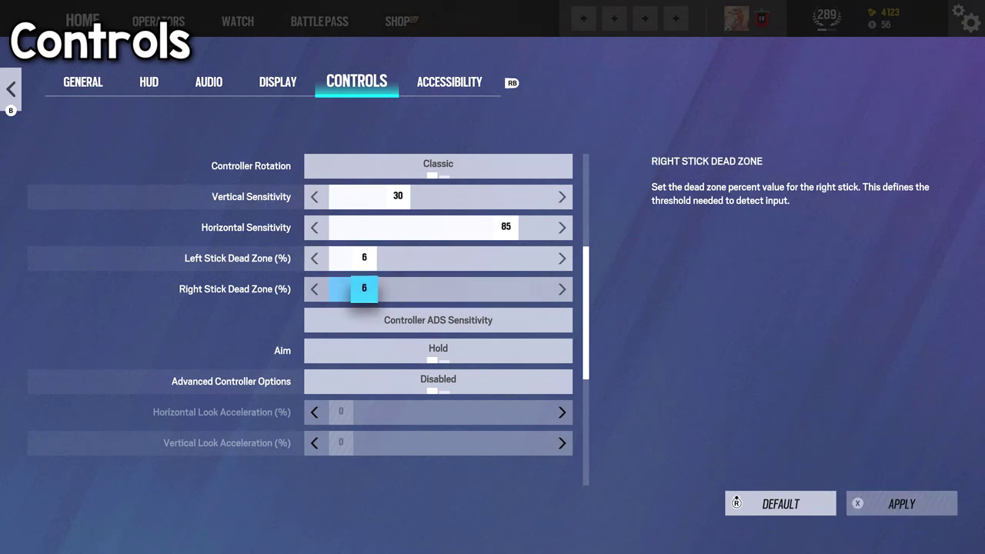
{"action": "key", "text": "Up"}
{"action": "key", "text": "Down"}
{"action": "key", "text": "Up"}
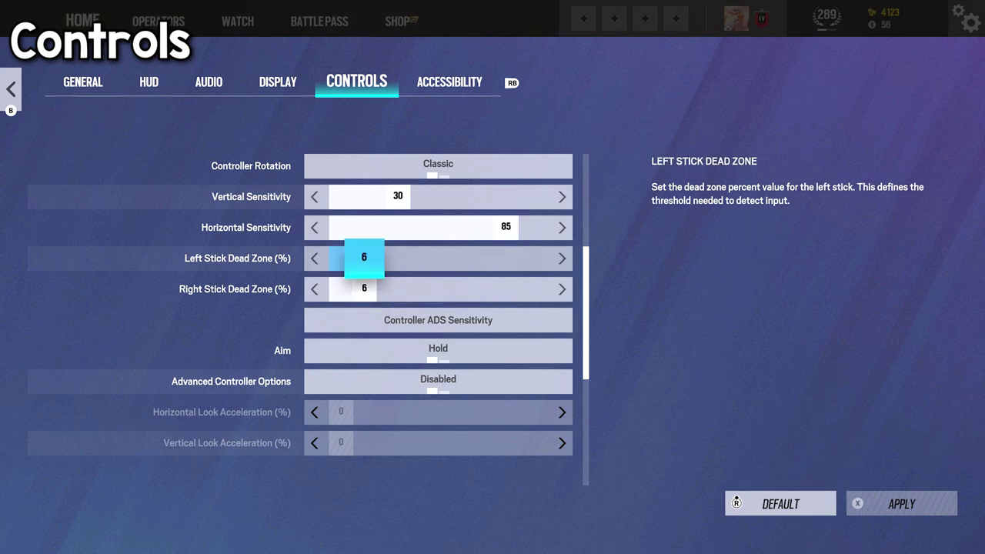
{"action": "key", "text": "Down"}
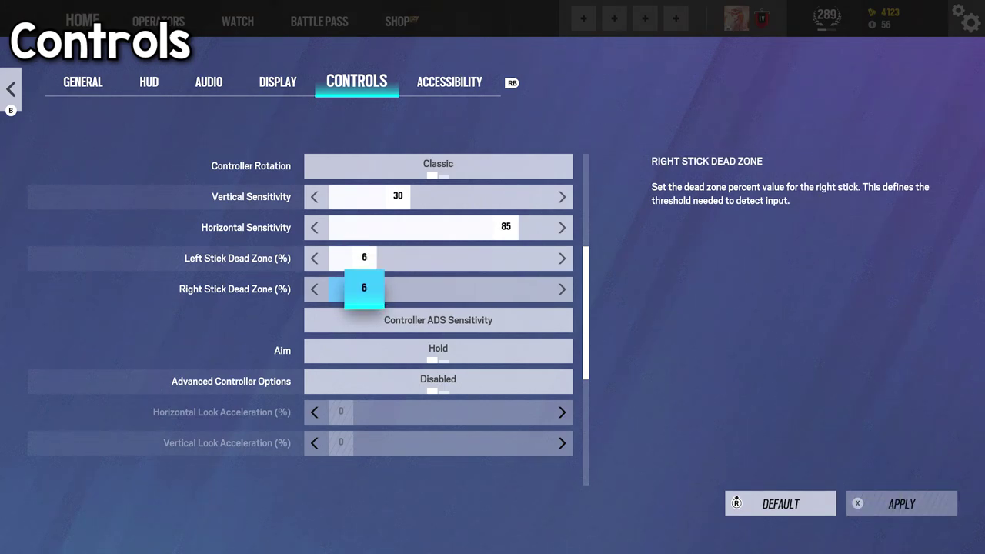
Step: Try lower Left Stick Dead Zone values such as 5 percent and return it to 6
{"action": "key", "text": "Up"}
{"action": "key", "text": "Left"}
{"action": "key", "text": "Left"}
{"action": "key", "text": "Left"}
{"action": "key", "text": "Left"}
{"action": "key", "text": "Left"}
{"action": "key", "text": "Left"}
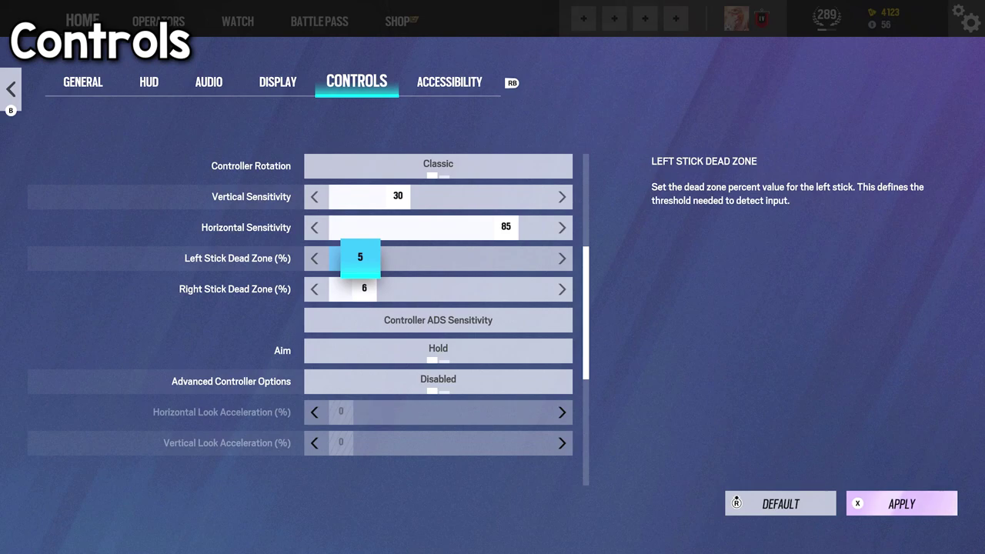
{"action": "key", "text": "Right"}
{"action": "key", "text": "Right"}
{"action": "key", "text": "Right"}
{"action": "key", "text": "Right"}
{"action": "key", "text": "Right"}
{"action": "key", "text": "Right"}
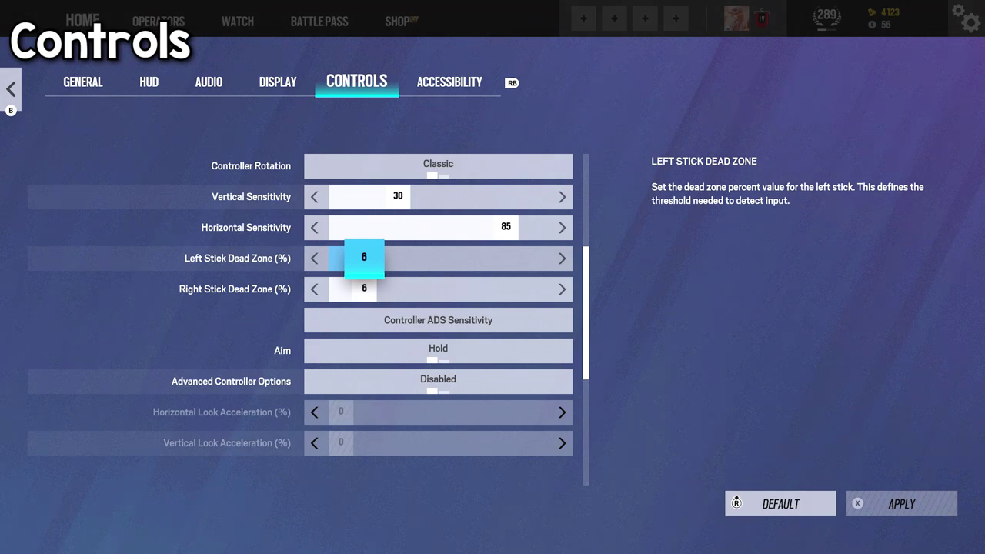
Step: Try raising the Left Stick Dead Zone to values such as 7 percent and return it to 6
{"action": "key", "text": "Right"}
{"action": "key", "text": "Right"}
{"action": "key", "text": "Right"}
{"action": "key", "text": "Right"}
{"action": "key", "text": "Right"}
{"action": "key", "text": "Right"}
{"action": "key", "text": "Right"}
{"action": "key", "text": "Right"}
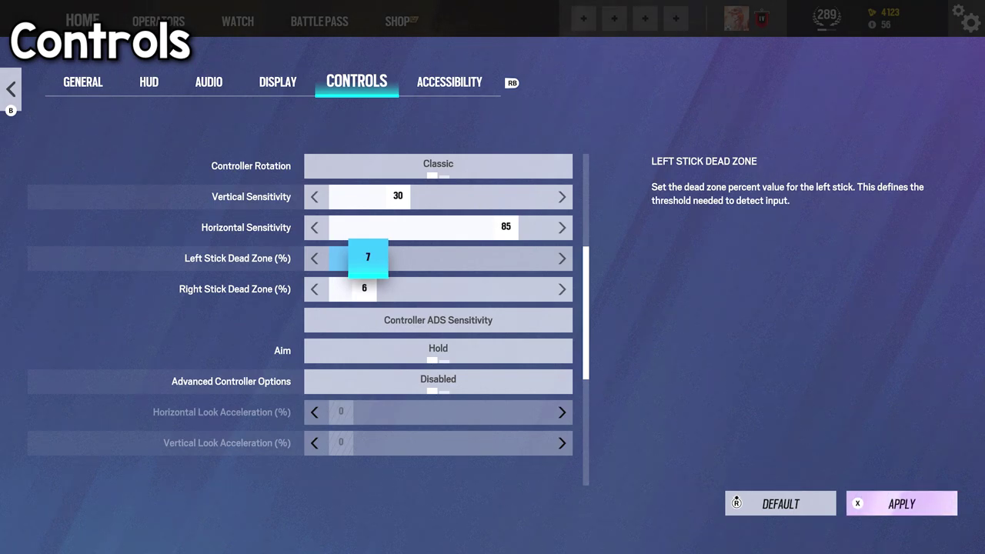
{"action": "key", "text": "Left"}
{"action": "key", "text": "Left"}
{"action": "key", "text": "Left"}
{"action": "key", "text": "Left"}
{"action": "key", "text": "Left"}
{"action": "key", "text": "Left"}
{"action": "key", "text": "Left"}
{"action": "key", "text": "Left"}
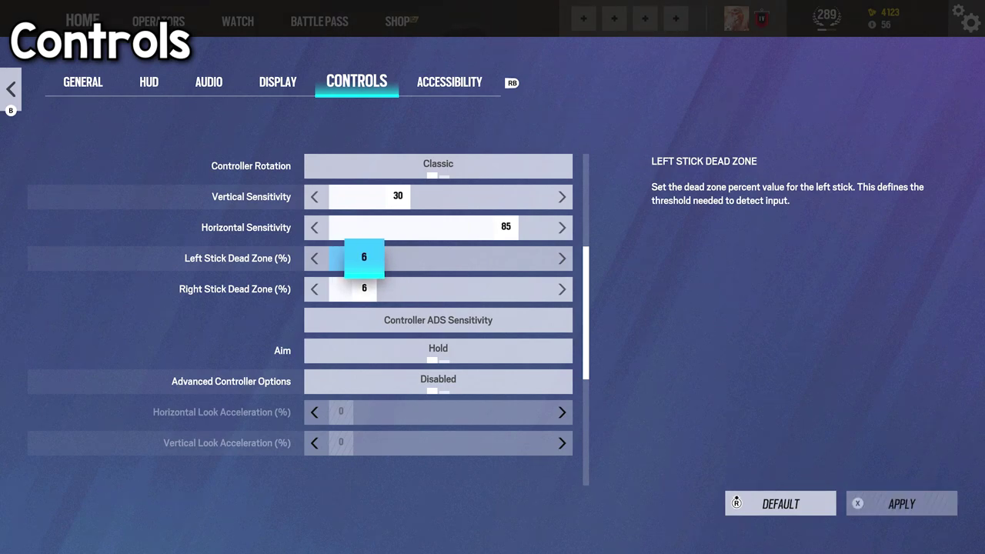
Step: Raise the Left Stick Dead Zone to 8 percent once more and restore it to 6
{"action": "key", "text": "Right"}
{"action": "key", "text": "Left"}
{"action": "key", "text": "Right"}
{"action": "key", "text": "Right"}
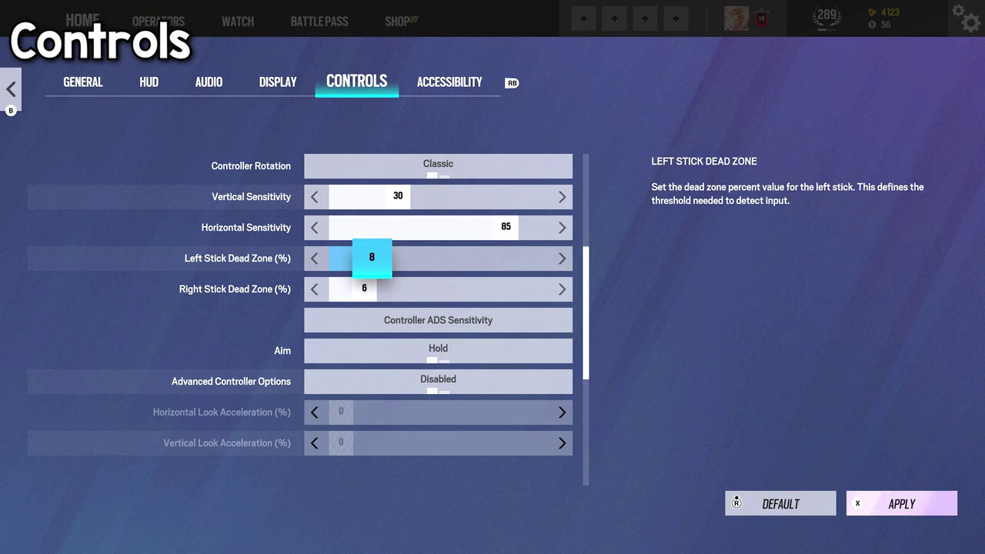
{"action": "key", "text": "Left"}
{"action": "key", "text": "Right"}
{"action": "key", "text": "Left"}
{"action": "key", "text": "Left"}
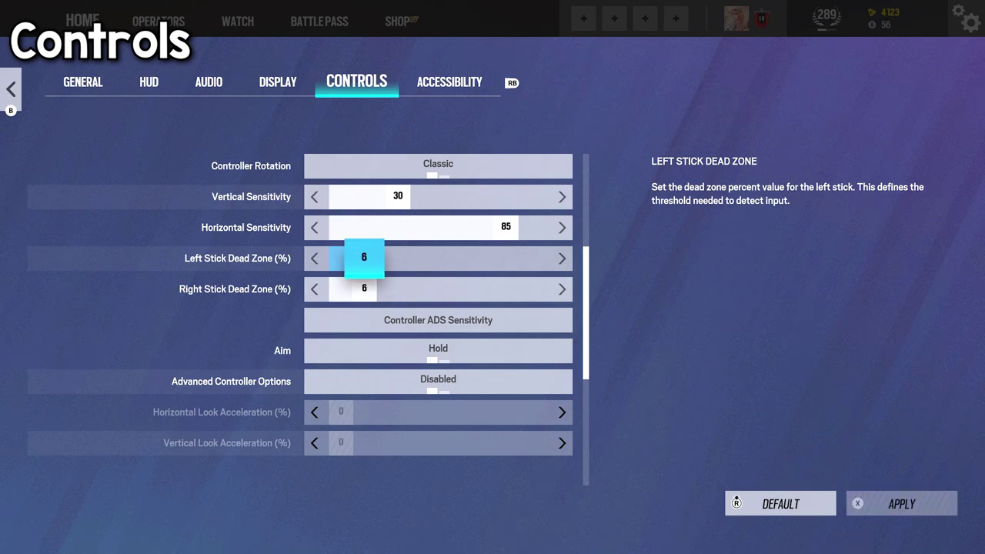
Step: Open the Controller ADS Sensitivity settings
{"action": "key", "text": "Down"}
{"action": "key", "text": "Down"}
{"action": "key", "text": "Return"}
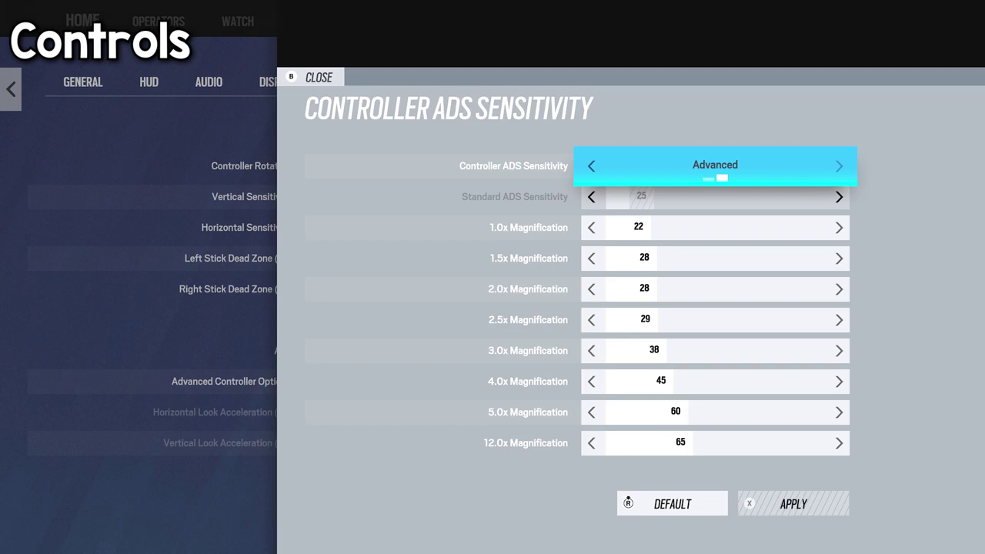
Step: Try the Standard ADS mode with a sensitivity of 28, return the value to 25 and restore the Advanced mode
{"action": "key", "text": "Left"}
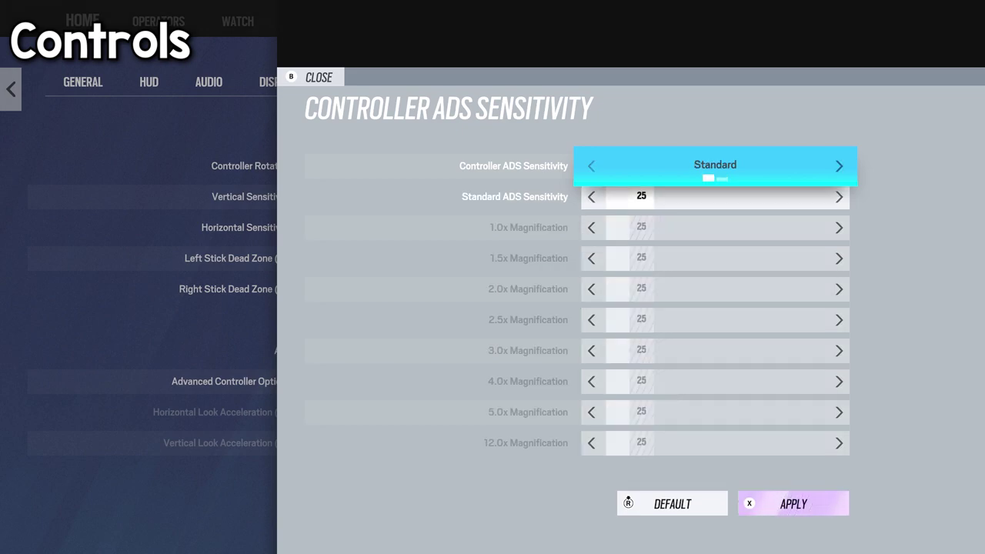
{"action": "key", "text": "Down"}
{"action": "key", "text": "Down"}
{"action": "key", "text": "Up"}
{"action": "key", "text": "Up"}
{"action": "key", "text": "Right"}
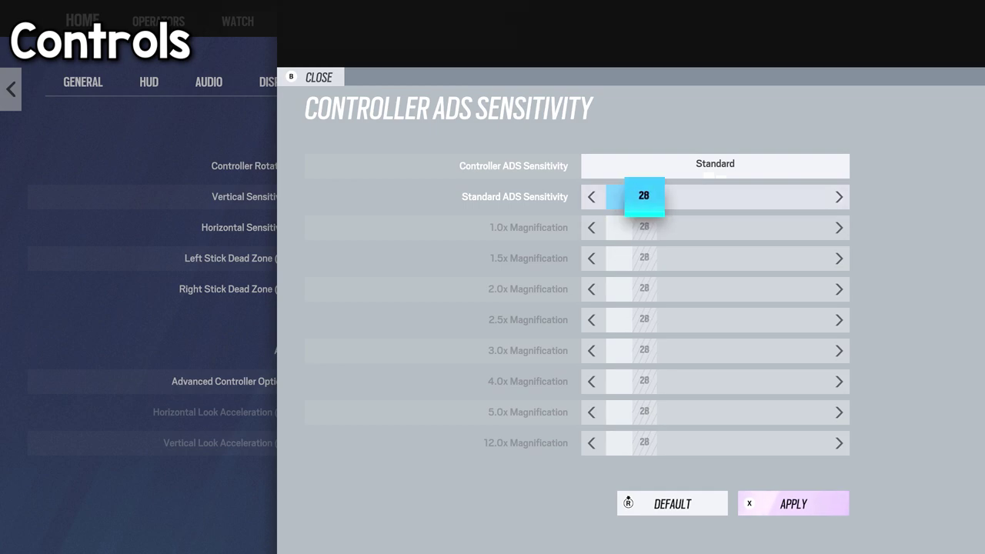
{"action": "key", "text": "Right"}
{"action": "key", "text": "Left"}
{"action": "key", "text": "Left"}
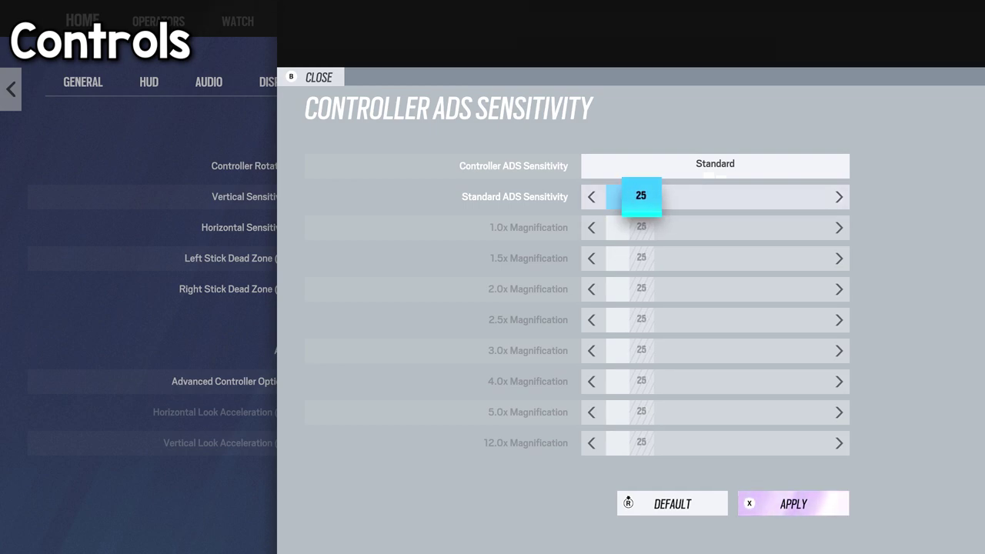
{"action": "key", "text": "Up"}
{"action": "key", "text": "Right"}
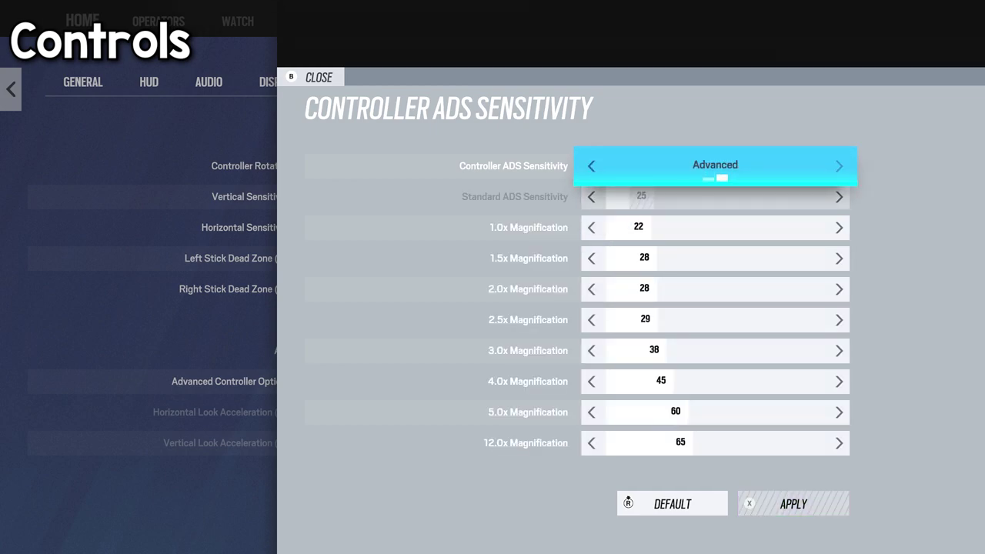
Step: Switch Controller ADS Sensitivity to Standard and try Standard ADS Sensitivity values up to 27
{"action": "key", "text": "Left"}
{"action": "key", "text": "Down"}
{"action": "key", "text": "Up"}
{"action": "key", "text": "Down"}
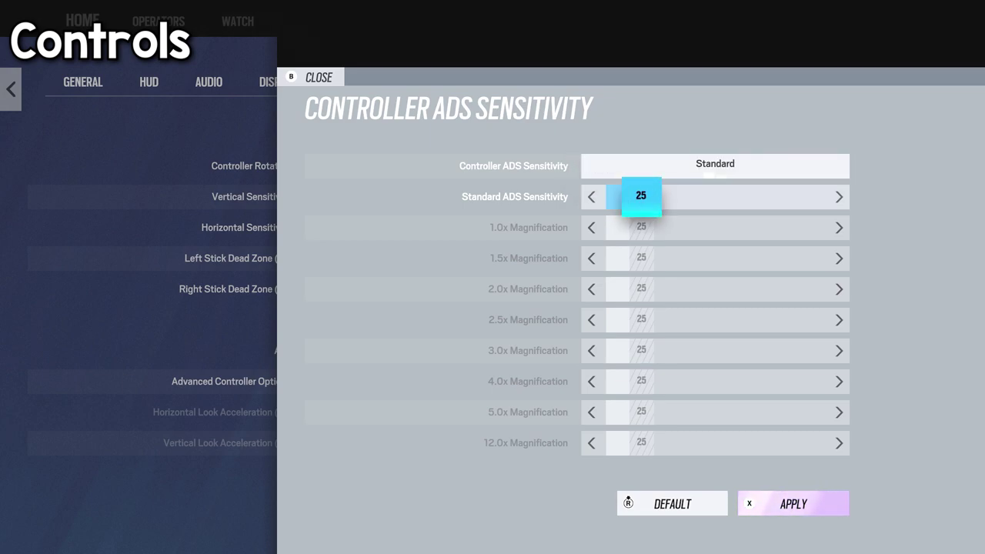
{"action": "key", "text": "Left"}
{"action": "key", "text": "Right"}
{"action": "key", "text": "Right"}
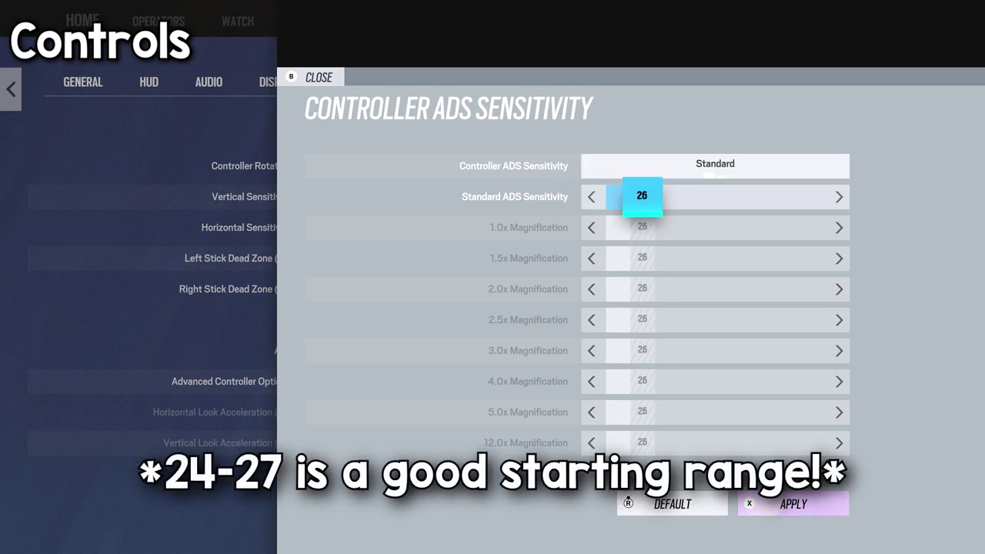
{"action": "key", "text": "Right"}
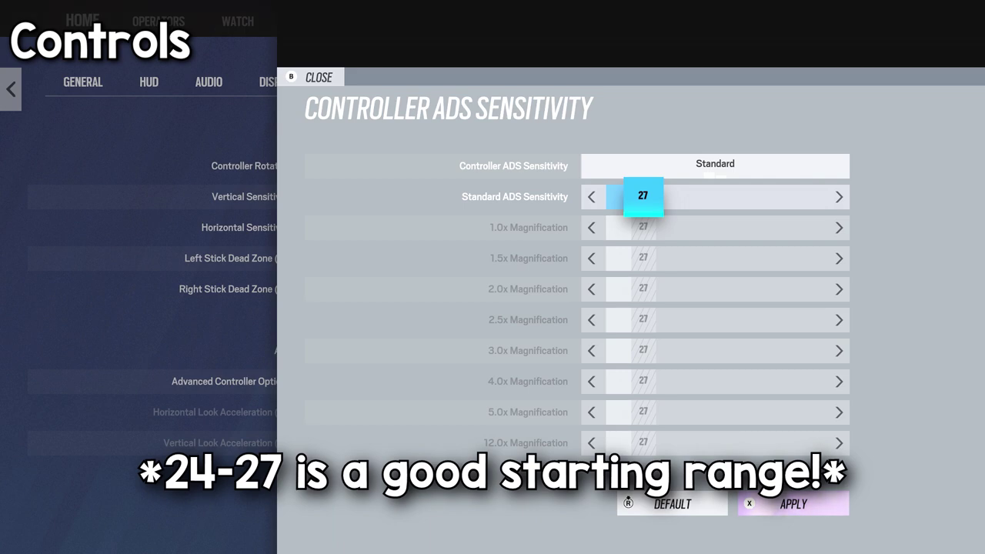
Step: Alternate the Standard ADS Sensitivity between 25 and 26, leave it at 26 and switch the mode back to Advanced
{"action": "key", "text": "Left"}
{"action": "key", "text": "Left"}
{"action": "key", "text": "Right"}
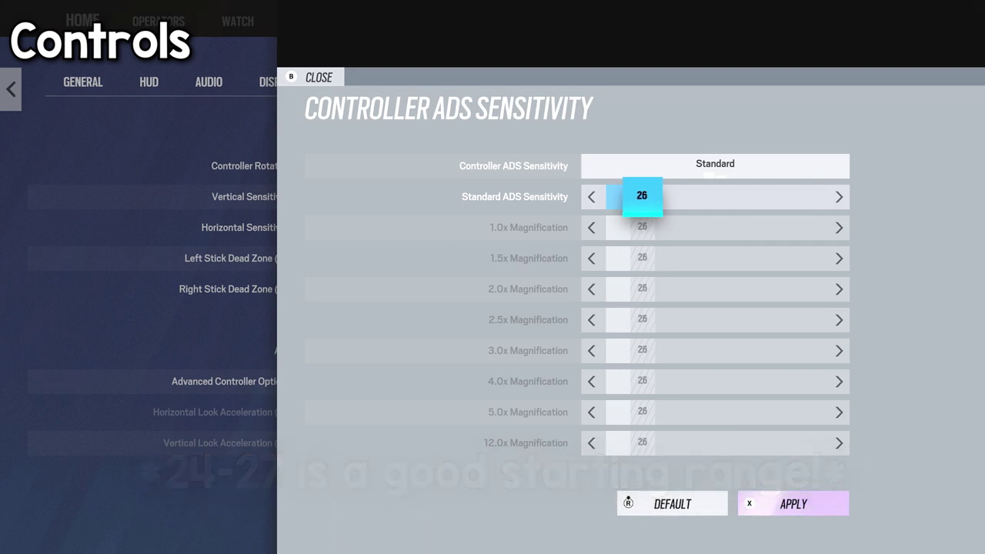
{"action": "key", "text": "Left"}
{"action": "key", "text": "Right"}
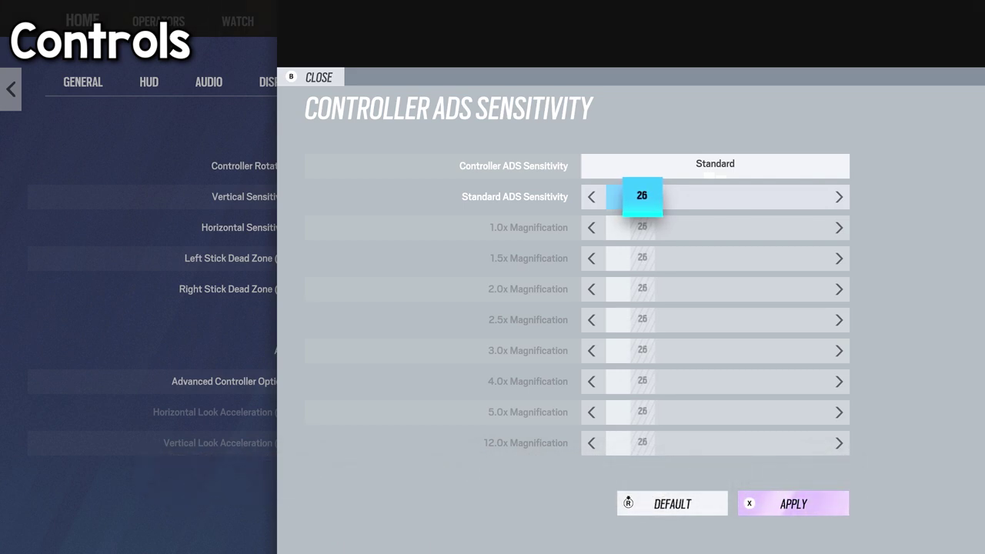
{"action": "key", "text": "Left"}
{"action": "key", "text": "Right"}
{"action": "key", "text": "Left"}
{"action": "key", "text": "Right"}
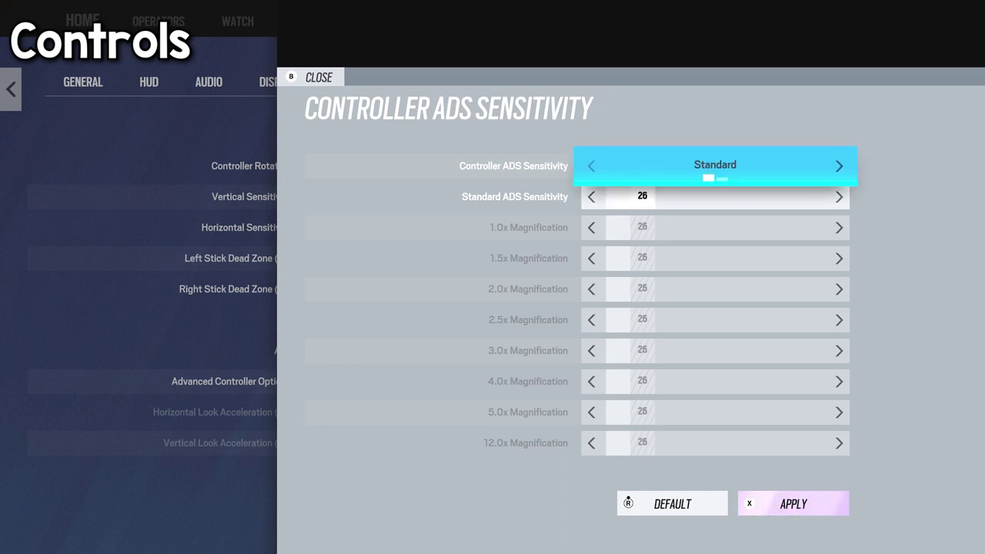
{"action": "key", "text": "Right"}
Step: Examine the individual ADS sensitivities from 1.0x to 5.0x magnification and go back to the Advanced mode option
{"action": "key", "text": "Down"}
{"action": "key", "text": "Down"}
{"action": "key", "text": "Down"}
{"action": "key", "text": "Down"}
{"action": "key", "text": "Down"}
{"action": "key", "text": "Down"}
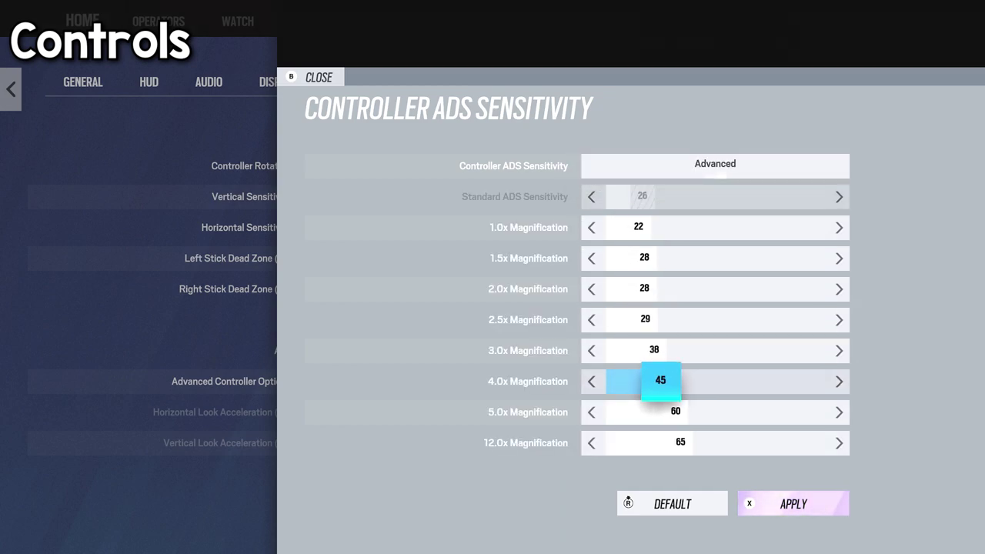
{"action": "key", "text": "Down"}
{"action": "key", "text": "Up"}
{"action": "key", "text": "Up"}
{"action": "key", "text": "Up"}
{"action": "key", "text": "Up"}
{"action": "key", "text": "Up"}
{"action": "key", "text": "Up"}
{"action": "key", "text": "Up"}
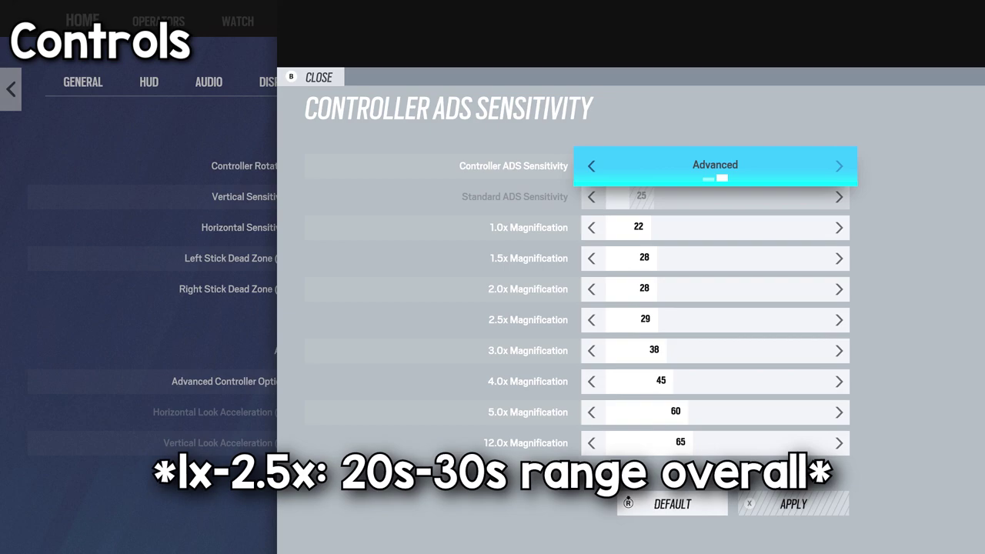
Step: Compare the Advanced ADS sensitivities for the 1.0x to 2.5x magnifications
{"action": "key", "text": "Down"}
{"action": "key", "text": "Down"}
{"action": "key", "text": "Down"}
{"action": "key", "text": "Down"}
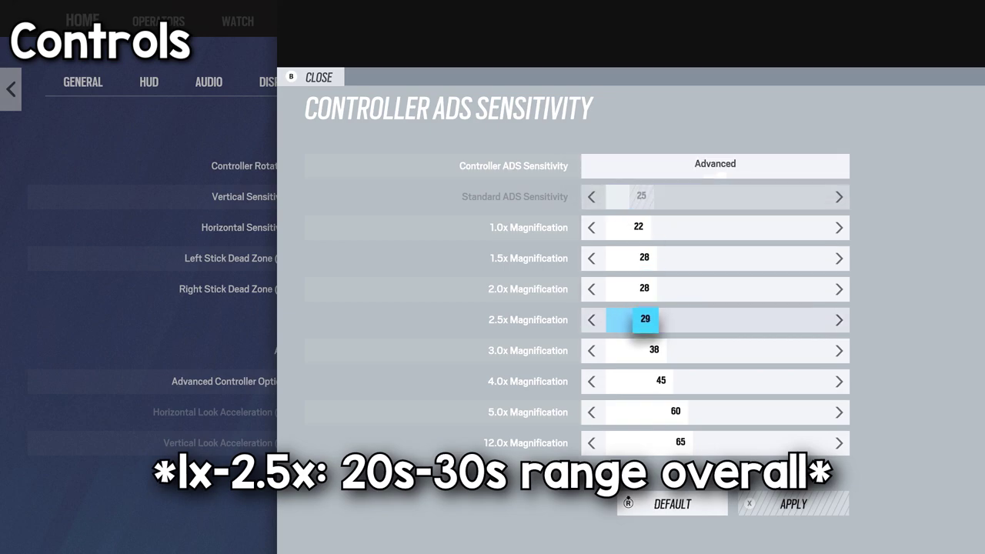
{"action": "key", "text": "Up"}
{"action": "key", "text": "Up"}
{"action": "key", "text": "Up"}
{"action": "key", "text": "Down"}
{"action": "key", "text": "Down"}
{"action": "key", "text": "Down"}
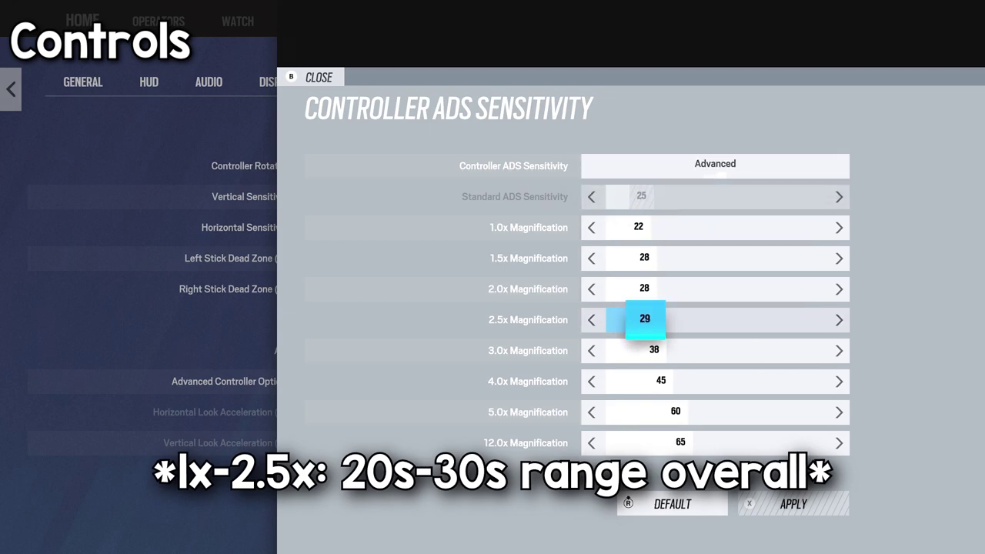
{"action": "key", "text": "Up"}
{"action": "key", "text": "Up"}
{"action": "key", "text": "Up"}
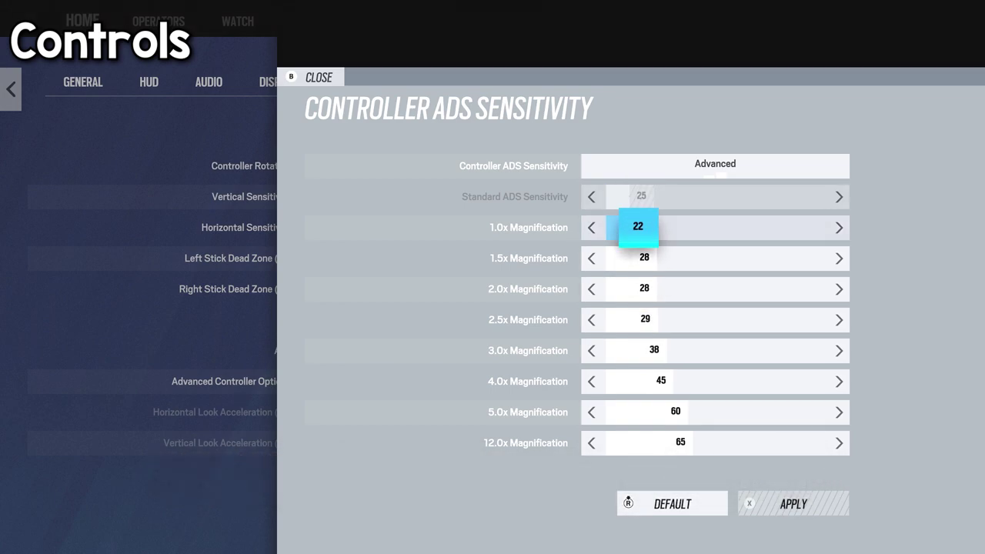
Step: Review how the 1.0x, 1.5x and 2.0x magnification sensitivities relate to each other
{"action": "key", "text": "Up"}
{"action": "key", "text": "Down"}
{"action": "key", "text": "Down"}
{"action": "key", "text": "Down"}
{"action": "key", "text": "Up"}
{"action": "key", "text": "Up"}
{"action": "key", "text": "Down"}
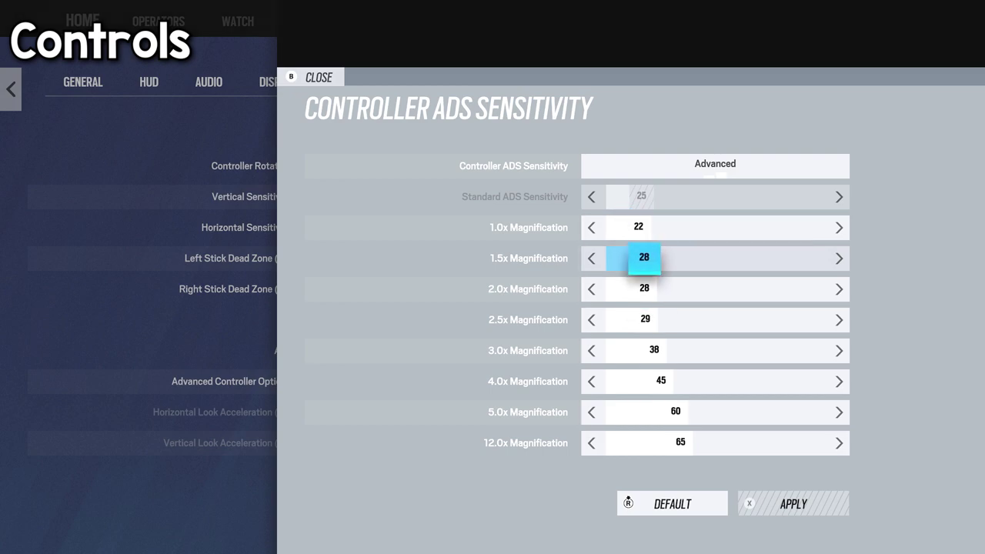
{"action": "key", "text": "Down"}
{"action": "key", "text": "Down"}
{"action": "key", "text": "Up"}
{"action": "key", "text": "Up"}
{"action": "key", "text": "Up"}
{"action": "key", "text": "Down"}
{"action": "key", "text": "Down"}
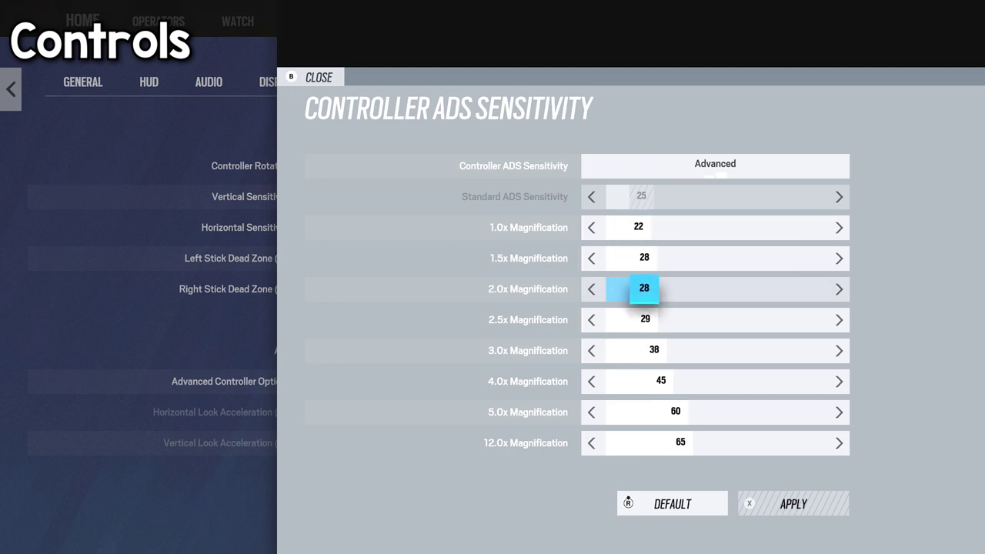
Step: Examine the ADS sensitivities of the higher scopes, from 2.5x up to 12.0x magnification
{"action": "key", "text": "Down"}
{"action": "key", "text": "Down"}
{"action": "key", "text": "Down"}
{"action": "key", "text": "Down"}
{"action": "key", "text": "Down"}
{"action": "key", "text": "Up"}
{"action": "key", "text": "Up"}
{"action": "key", "text": "Up"}
{"action": "key", "text": "Up"}
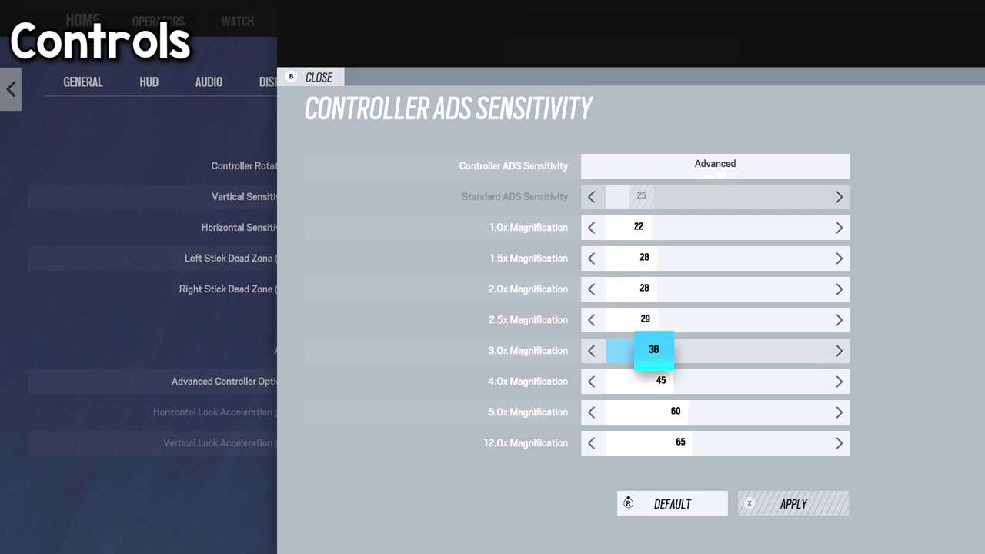
{"action": "key", "text": "Down"}
{"action": "key", "text": "Down"}
{"action": "key", "text": "Down"}
{"action": "key", "text": "Down"}
{"action": "key", "text": "Up"}
{"action": "key", "text": "Up"}
{"action": "key", "text": "Up"}
{"action": "key", "text": "Down"}
{"action": "key", "text": "Down"}
{"action": "key", "text": "Down"}
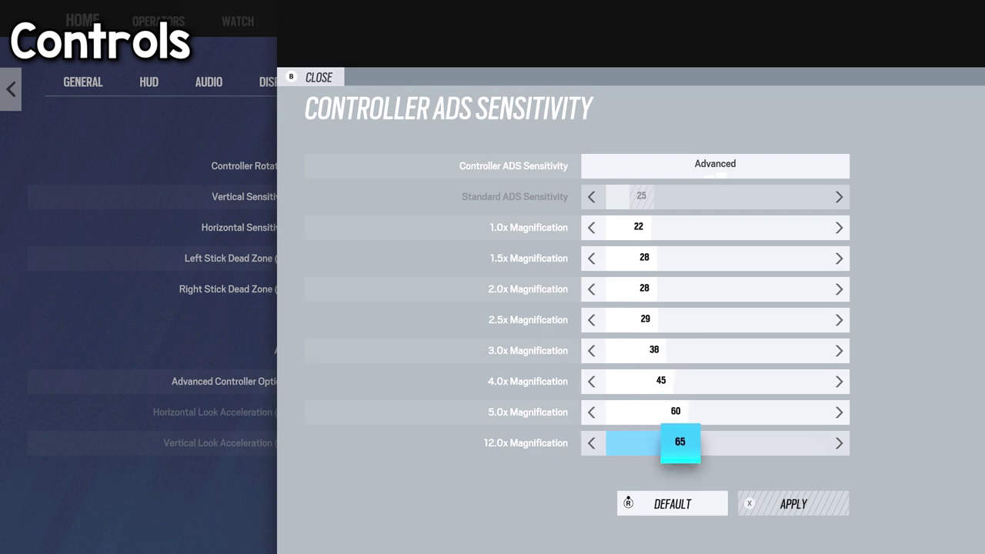
Step: Compare the 3.0x, 4.0x, 5.0x and 12.0x magnification sensitivities with one another
{"action": "key", "text": "Up"}
{"action": "key", "text": "Up"}
{"action": "key", "text": "Up"}
{"action": "key", "text": "Up"}
{"action": "key", "text": "Down"}
{"action": "key", "text": "Down"}
{"action": "key", "text": "Down"}
{"action": "key", "text": "Down"}
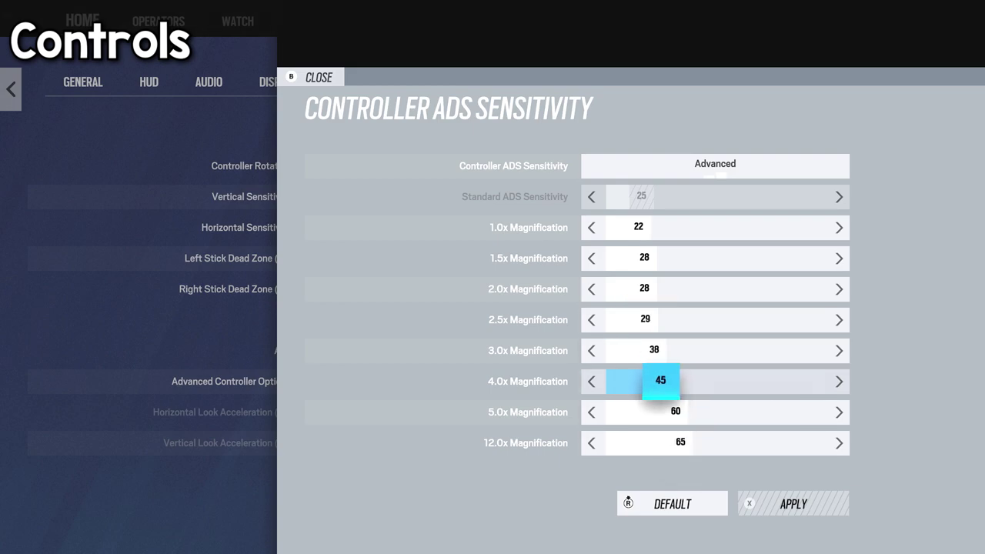
{"action": "key", "text": "Up"}
{"action": "key", "text": "Up"}
{"action": "key", "text": "Up"}
{"action": "key", "text": "Down"}
{"action": "key", "text": "Down"}
{"action": "key", "text": "Down"}
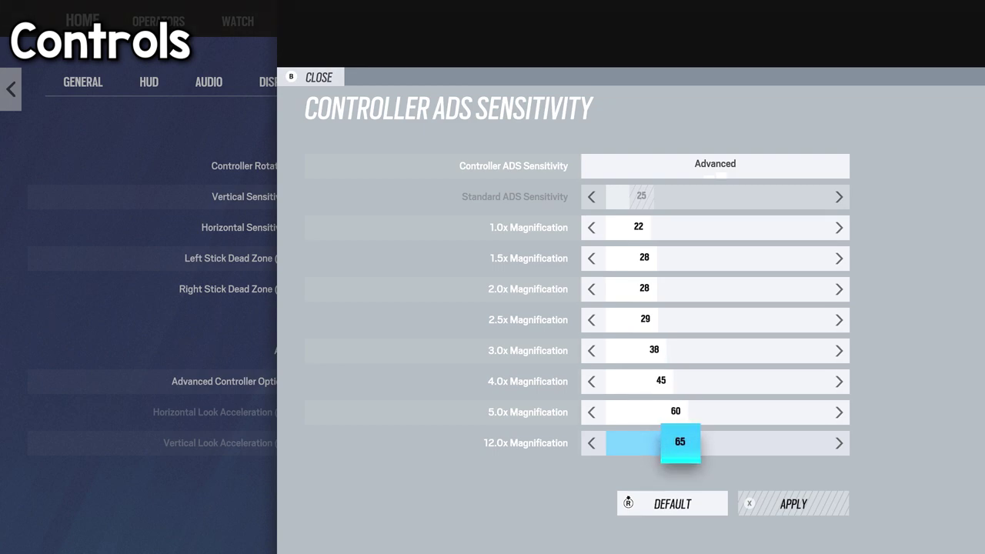
Step: Go back through the sensitivity list from 12.0x magnification to the low-magnification scopes
{"action": "key", "text": "Up"}
{"action": "key", "text": "Down"}
{"action": "key", "text": "Up"}
{"action": "key", "text": "Up"}
{"action": "key", "text": "Up"}
{"action": "key", "text": "Up"}
{"action": "key", "text": "Up"}
{"action": "key", "text": "Up"}
{"action": "key", "text": "Up"}
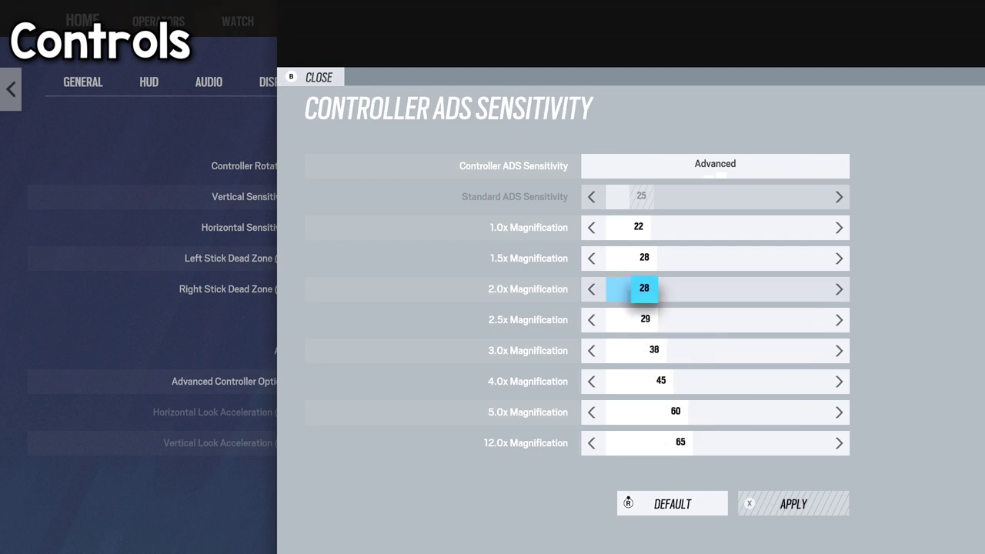
Step: Recheck the low-magnification ADS sensitivities around the 1.5x and 2.0x scopes
{"action": "key", "text": "Down"}
{"action": "key", "text": "Down"}
{"action": "key", "text": "Up"}
{"action": "key", "text": "Up"}
{"action": "key", "text": "Down"}
{"action": "key", "text": "Down"}
{"action": "key", "text": "Down"}
{"action": "key", "text": "Up"}
{"action": "key", "text": "Up"}
{"action": "key", "text": "Up"}
{"action": "key", "text": "Down"}
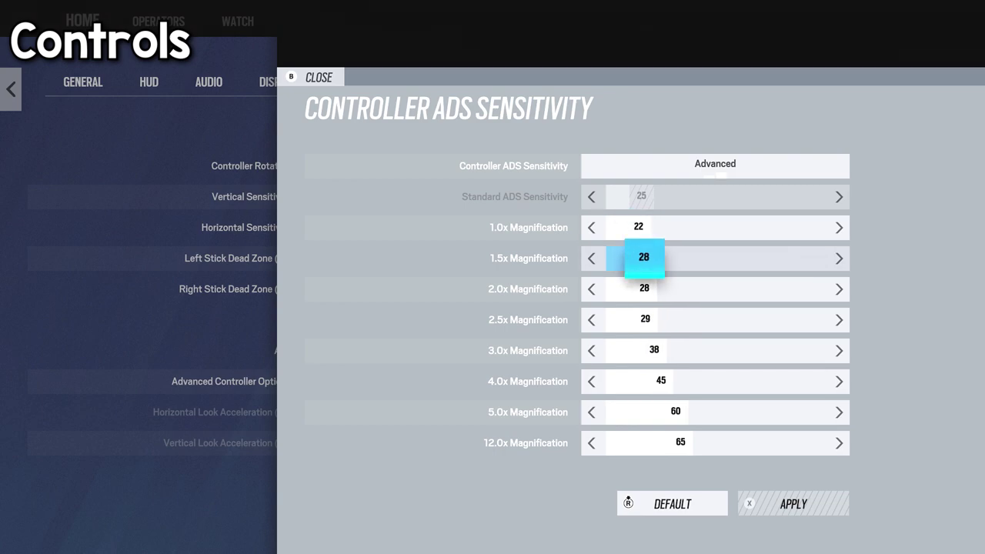
{"action": "key", "text": "Down"}
{"action": "key", "text": "Up"}
{"action": "key", "text": "Up"}
{"action": "key", "text": "Down"}
{"action": "key", "text": "Down"}
{"action": "key", "text": "Down"}
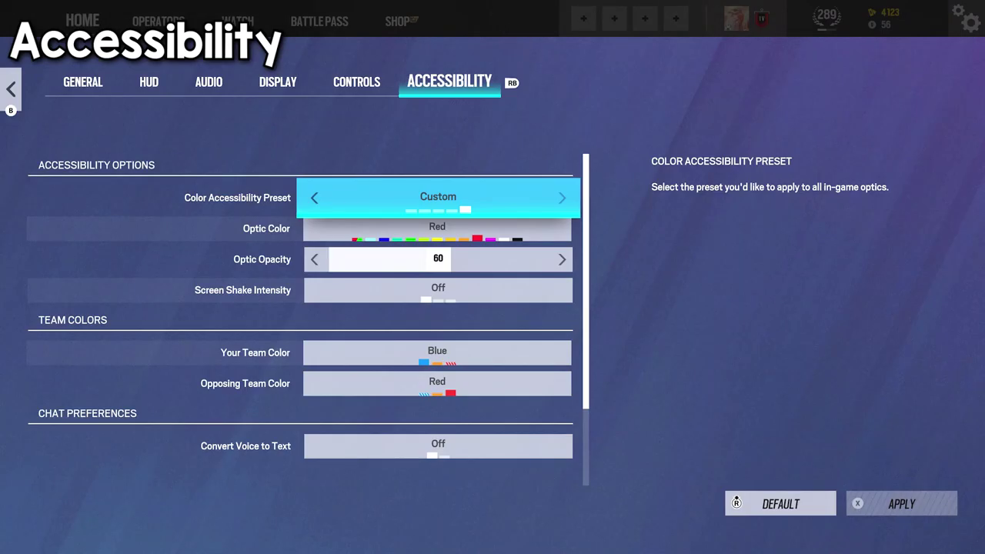
Step: Try Light Orange as the accessibility Optic Color and return it to Red
{"action": "key", "text": "Down"}
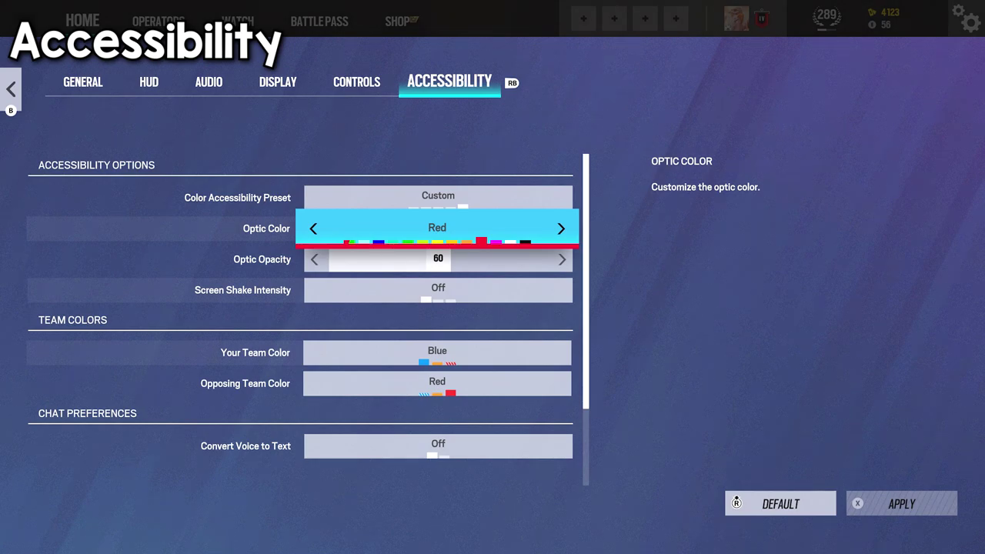
{"action": "key", "text": "Left"}
{"action": "key", "text": "Left"}
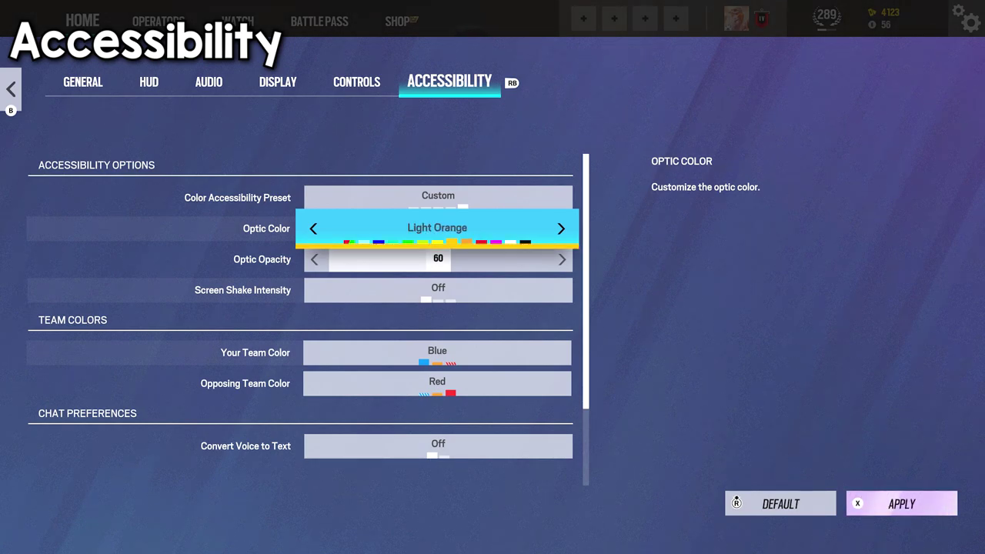
{"action": "key", "text": "Left"}
{"action": "key", "text": "Right"}
{"action": "key", "text": "Right"}
{"action": "key", "text": "Right"}
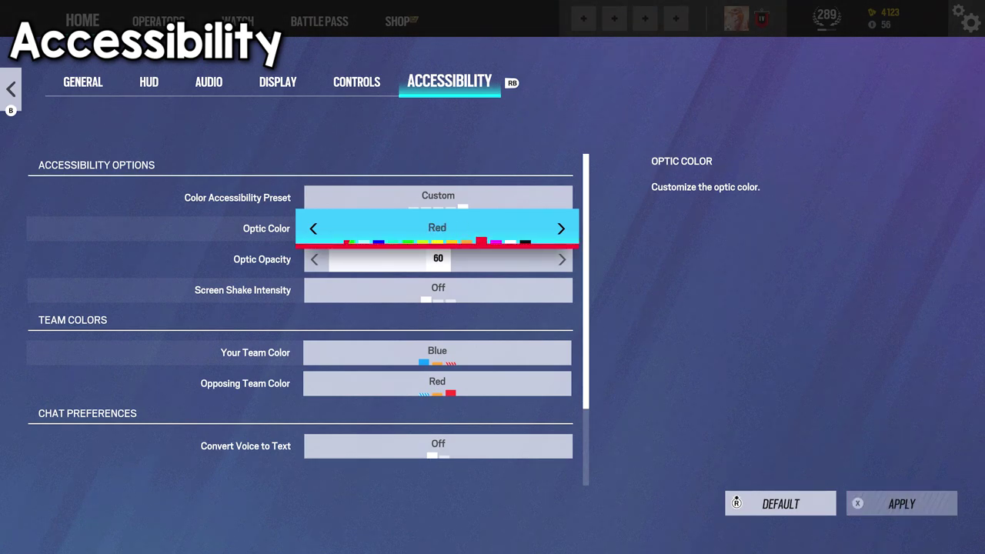
Step: Try alternative Optic Color choices, including Black, and restore Red
{"action": "key", "text": "Left"}
{"action": "key", "text": "Right"}
{"action": "key", "text": "Left"}
{"action": "key", "text": "Right"}
{"action": "key", "text": "Right"}
{"action": "key", "text": "Right"}
{"action": "key", "text": "Right"}
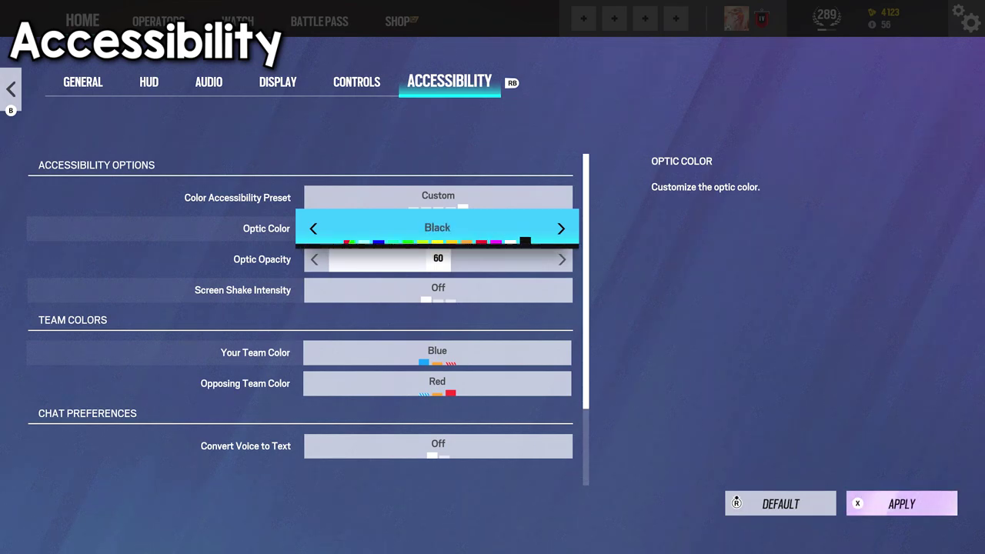
{"action": "key", "text": "Left"}
{"action": "key", "text": "Left"}
{"action": "key", "text": "Left"}
Step: Review Optic Opacity, try another Screen Shake Intensity, restore it to Off and leave the settings
{"action": "key", "text": "Down"}
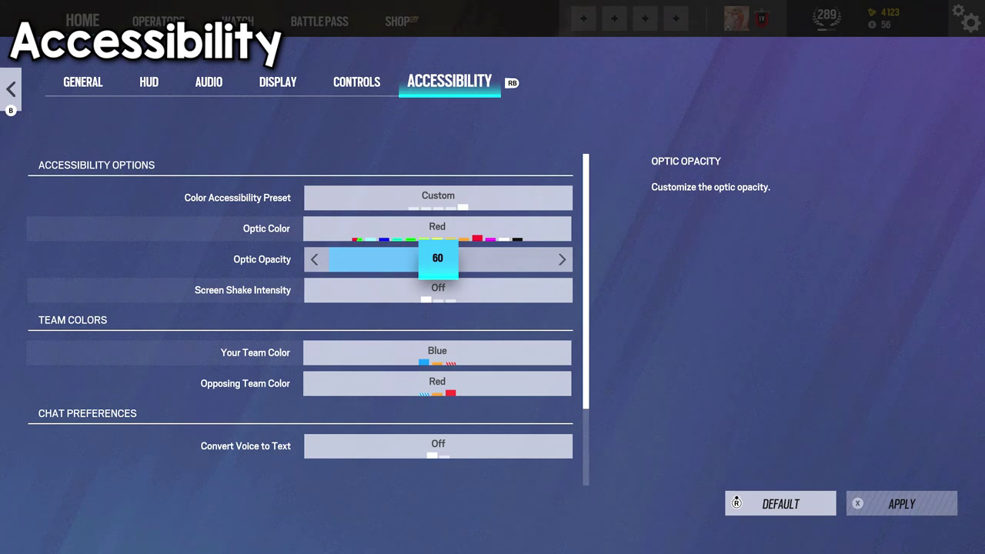
{"action": "left_click", "coordinate": [438, 291]}
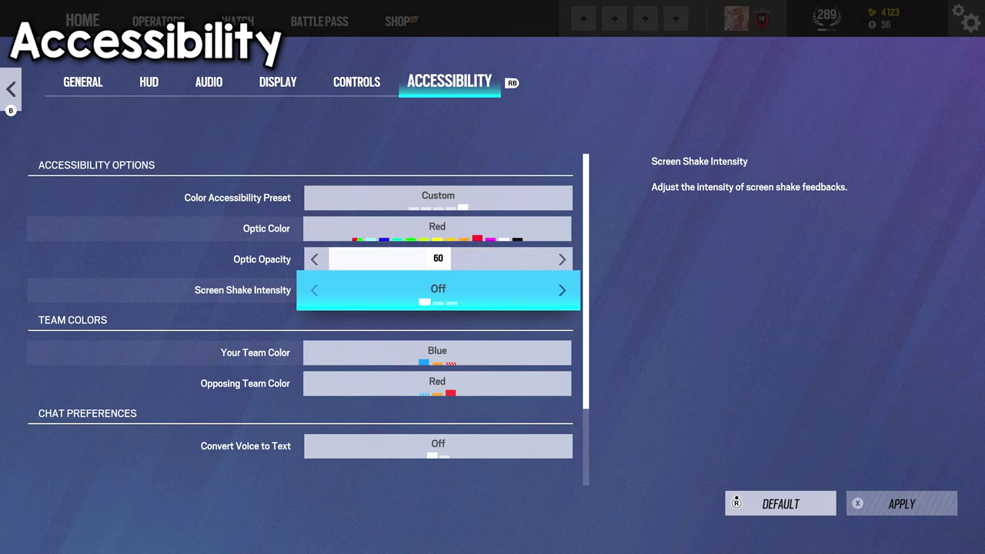
{"action": "key", "text": "Right"}
{"action": "key", "text": "Left"}
{"action": "key", "text": "Escape"}
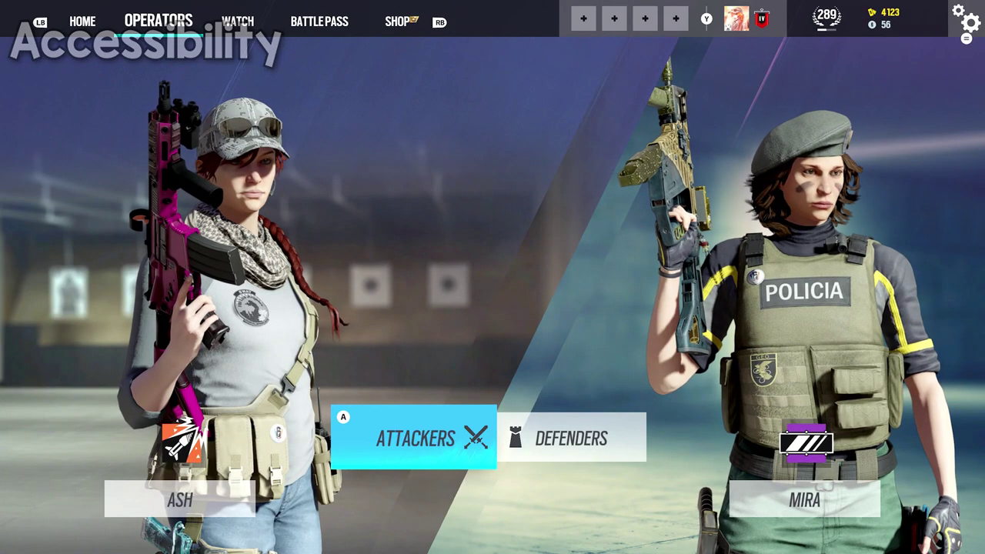